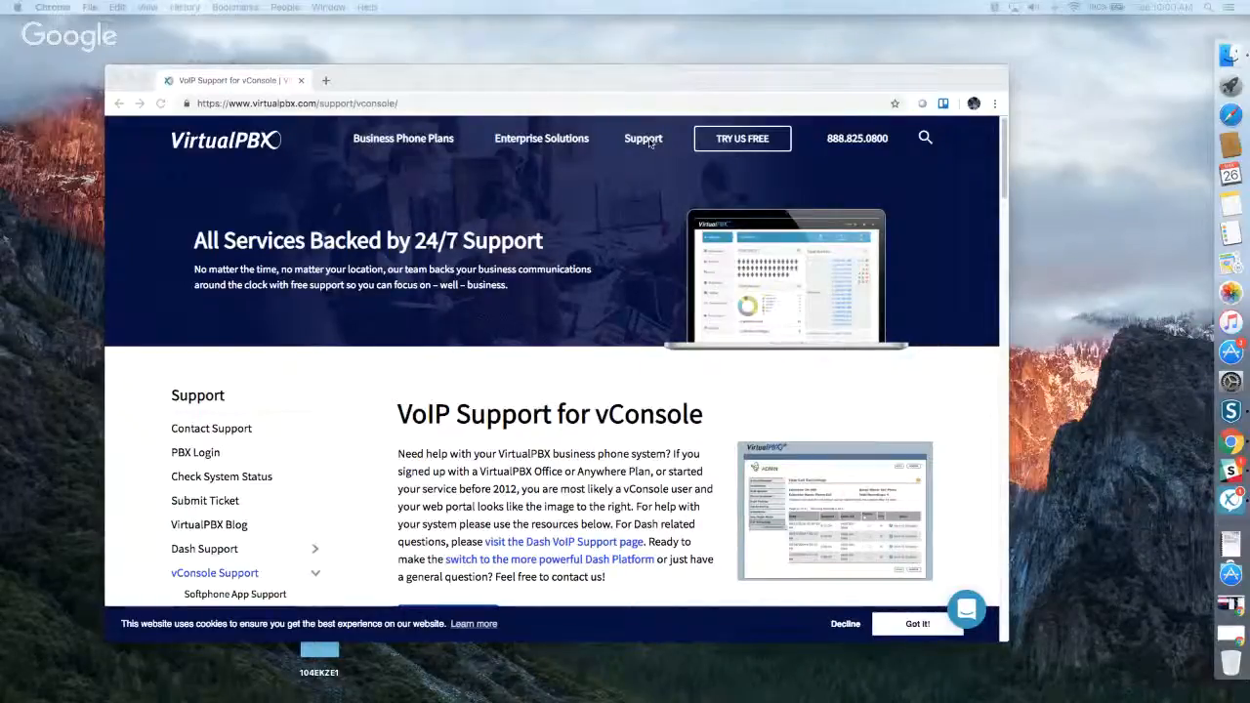
Examine the vConsole support page, including its training videos, feature guides, phone setup guides and support ticket section.
click(625, 69)
mouse_move(643, 138)
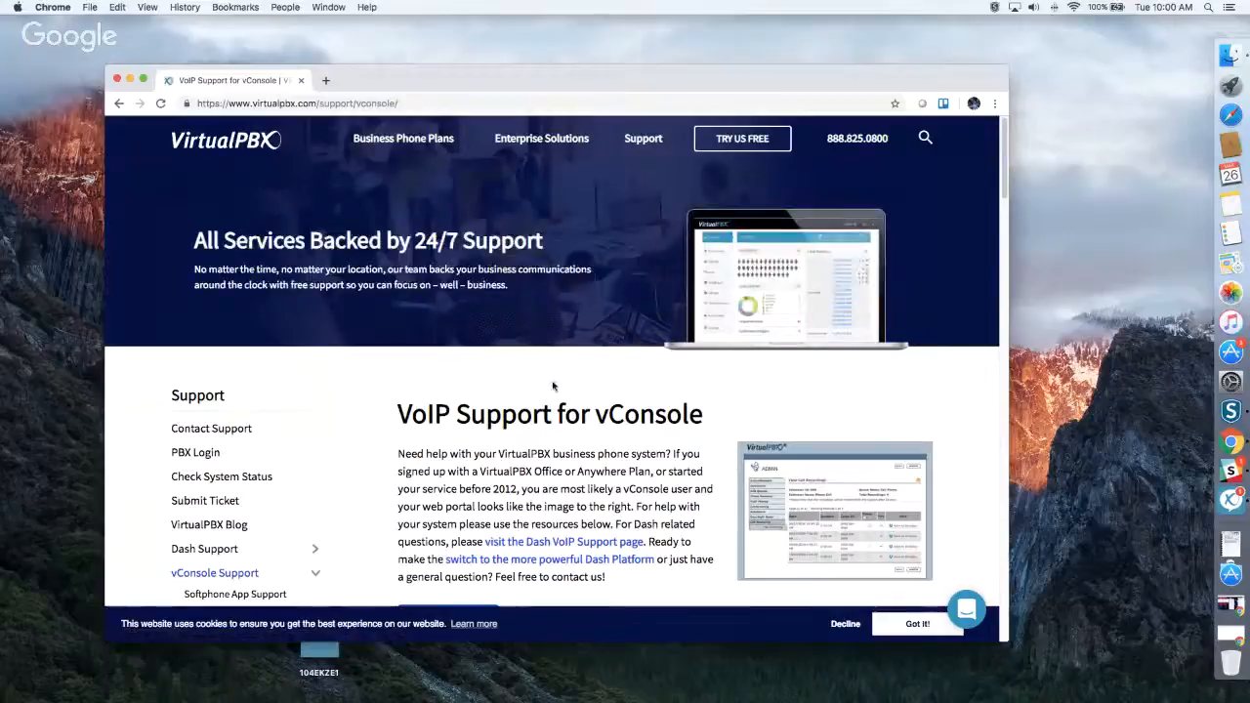
scroll(577, 422, down, 5)
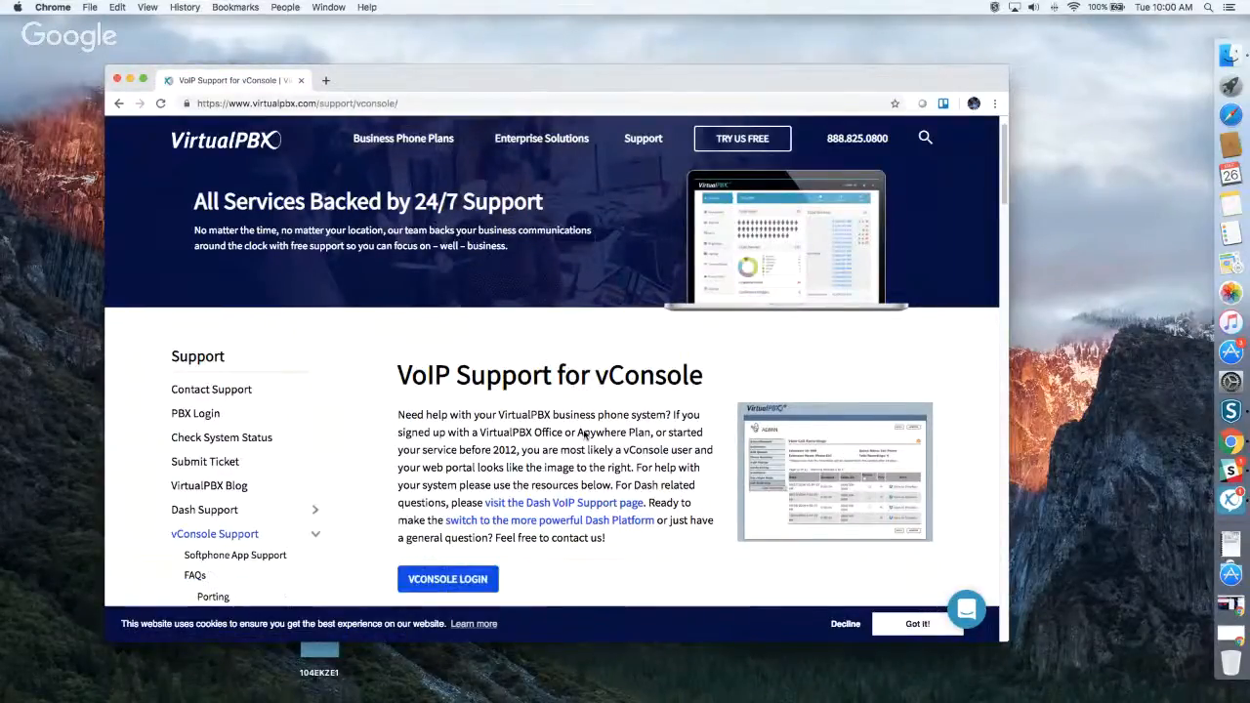
scroll(584, 431, down, 6)
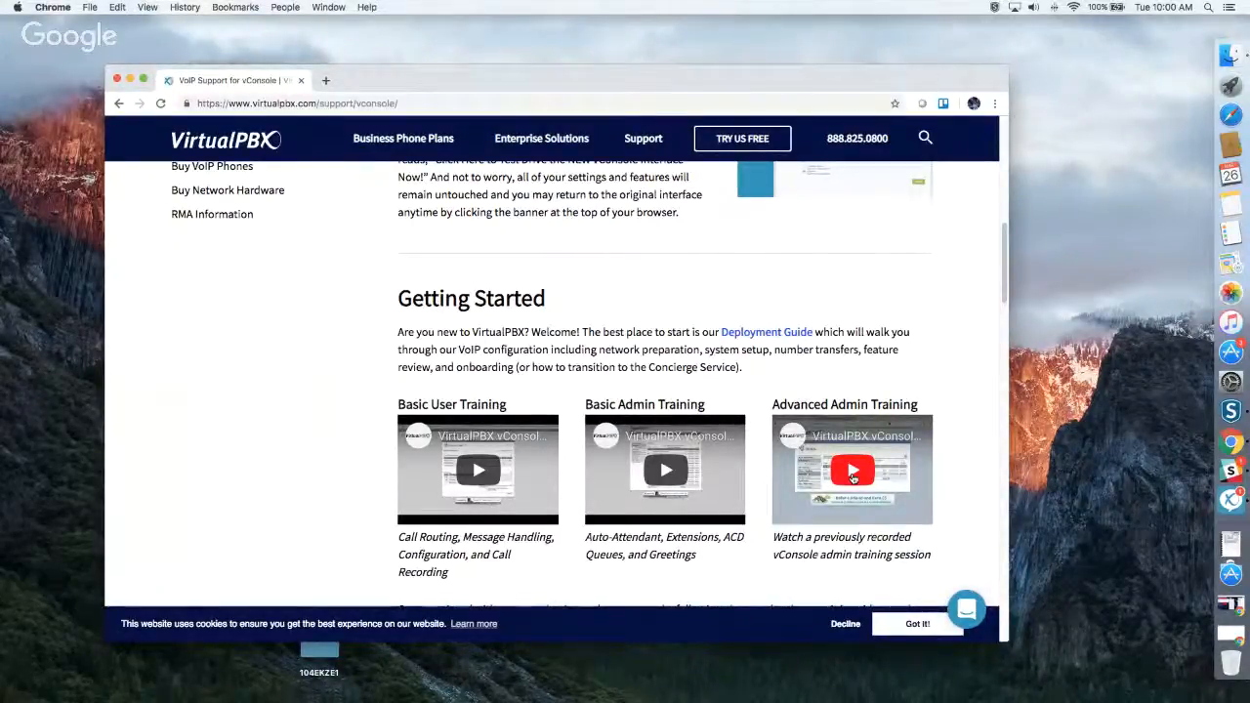
scroll(853, 477, down, 5)
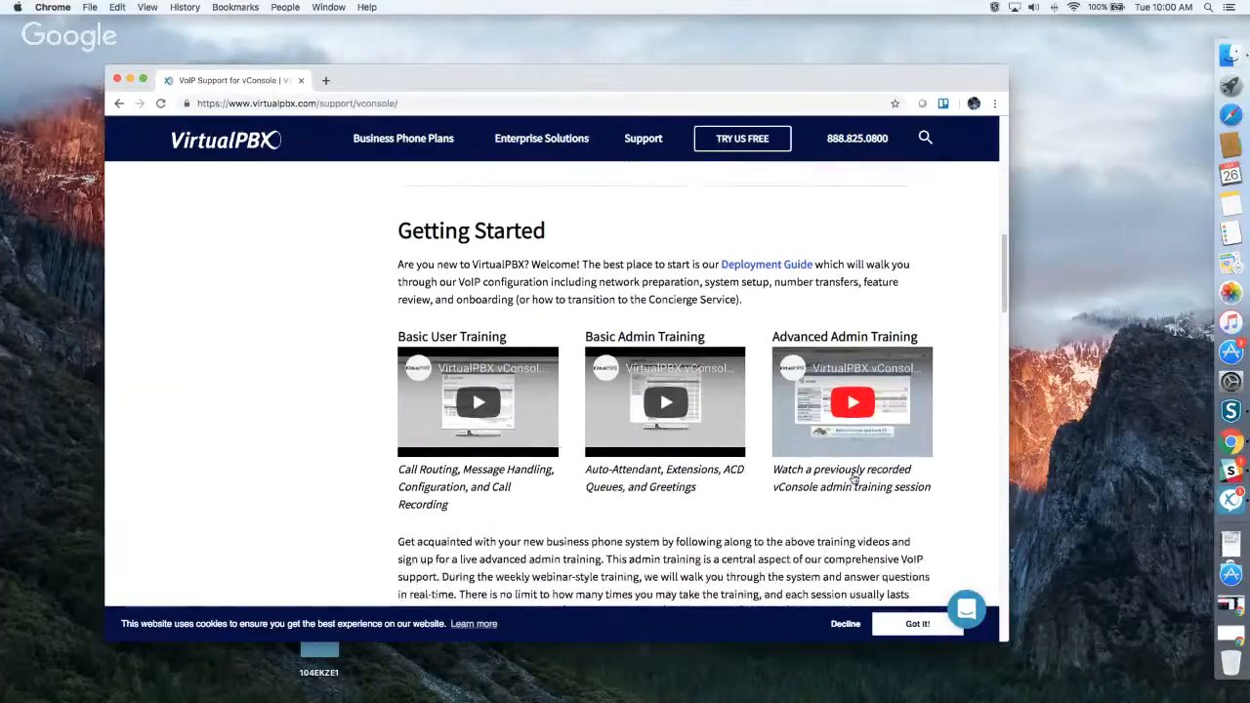
scroll(854, 479, down, 10)
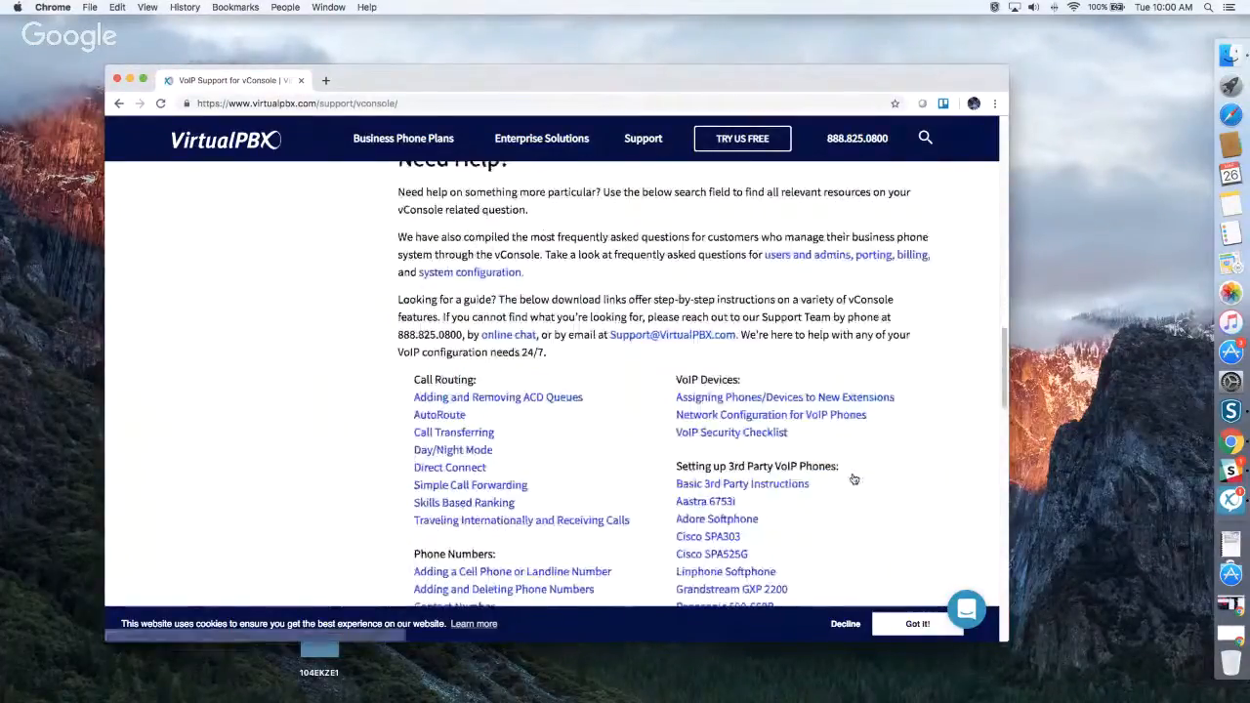
scroll(853, 479, down, 3)
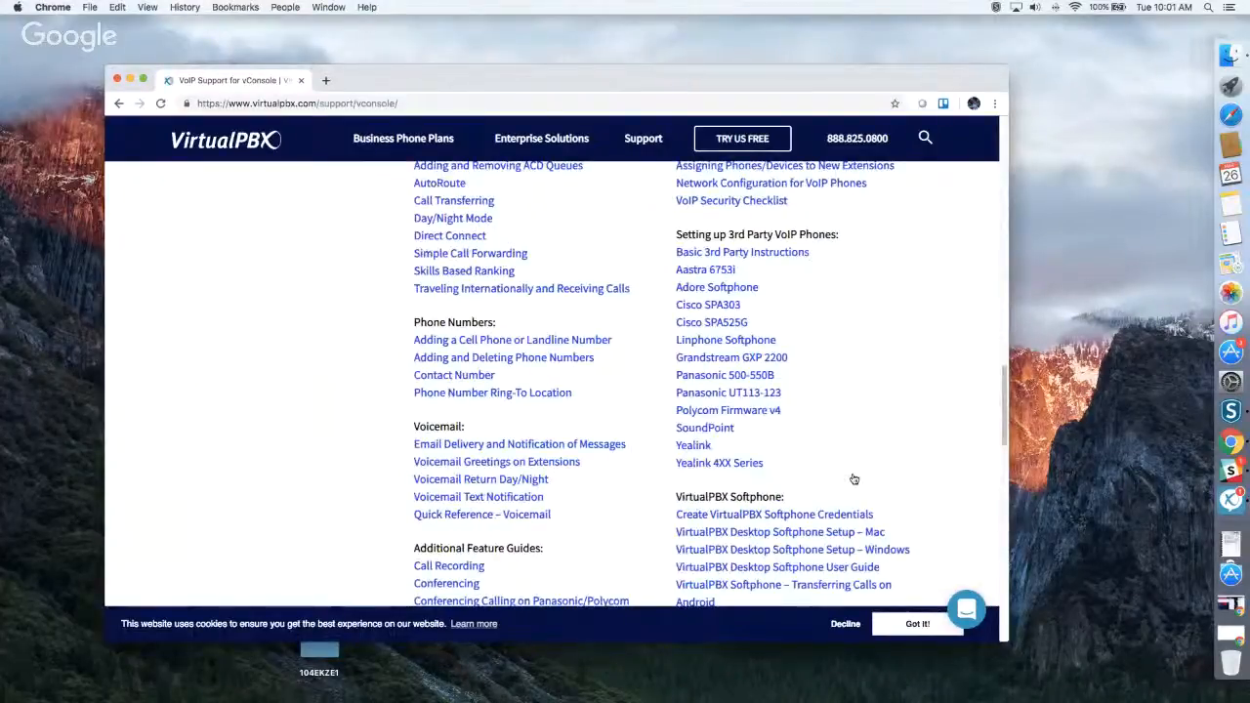
scroll(854, 479, down, 11)
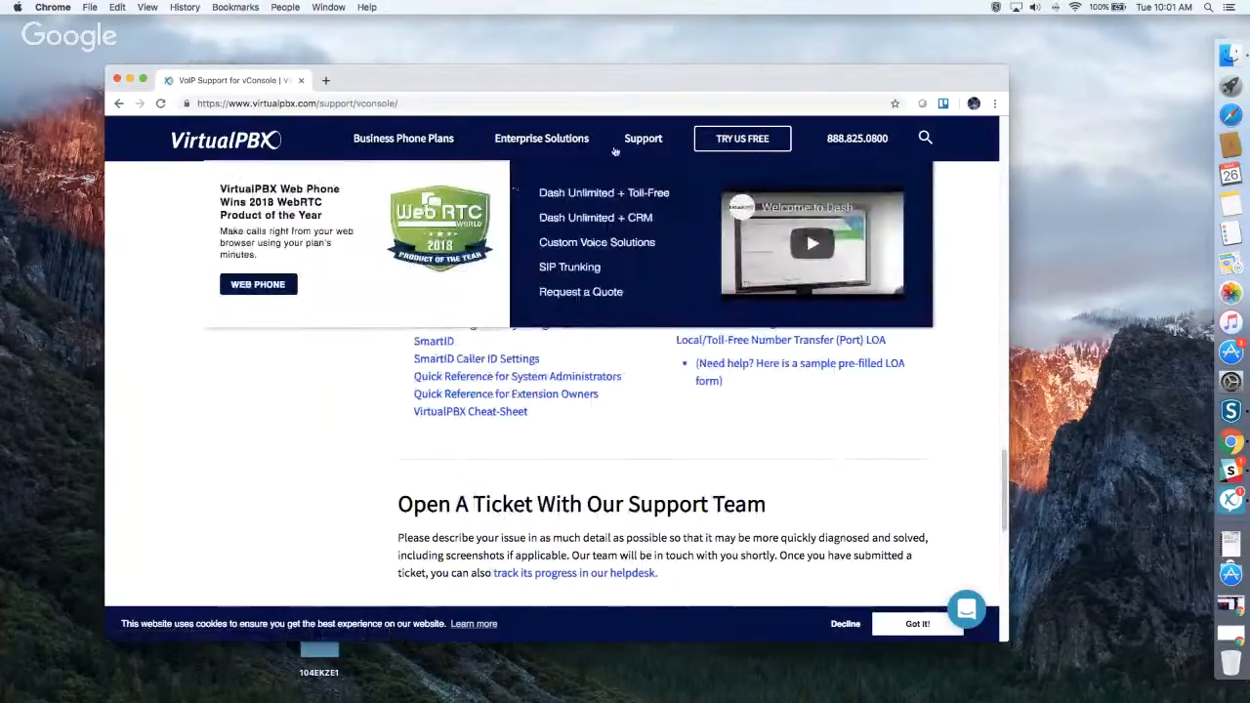
Open the Dash Support page and review its Getting Started training videos and the Dash Guides list.
click(463, 194)
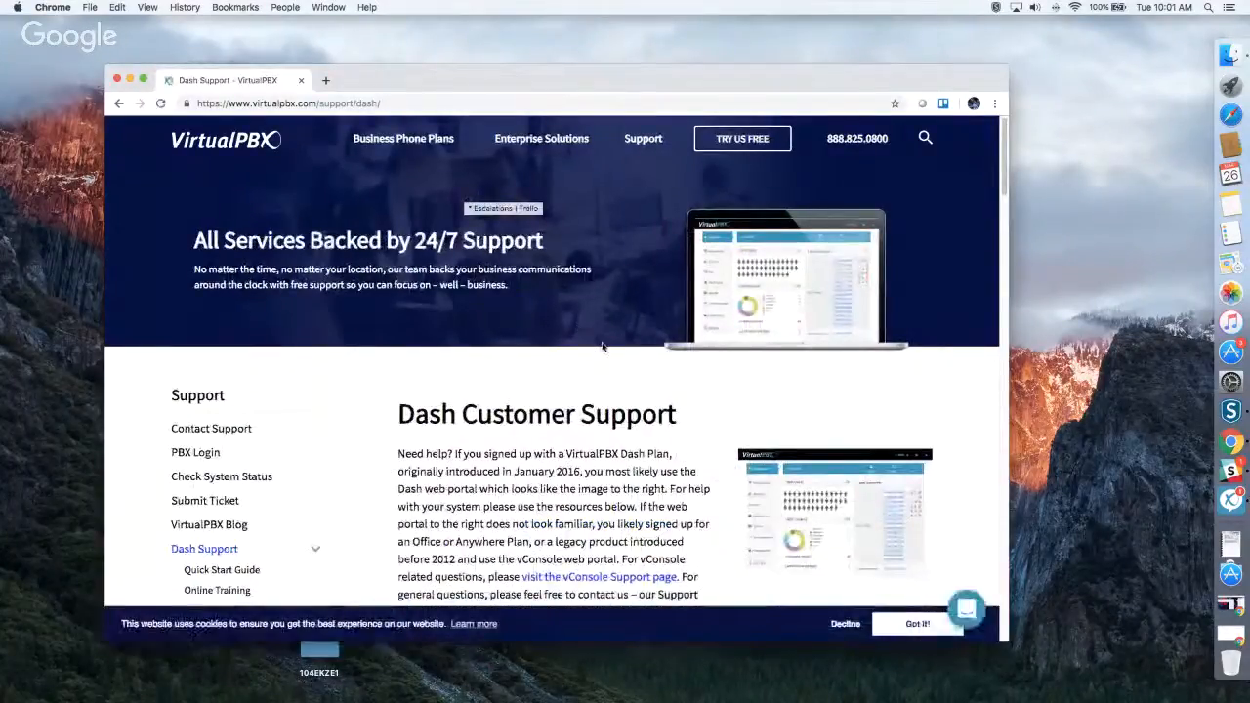
scroll(602, 343, down, 2)
scroll(602, 343, down, 3)
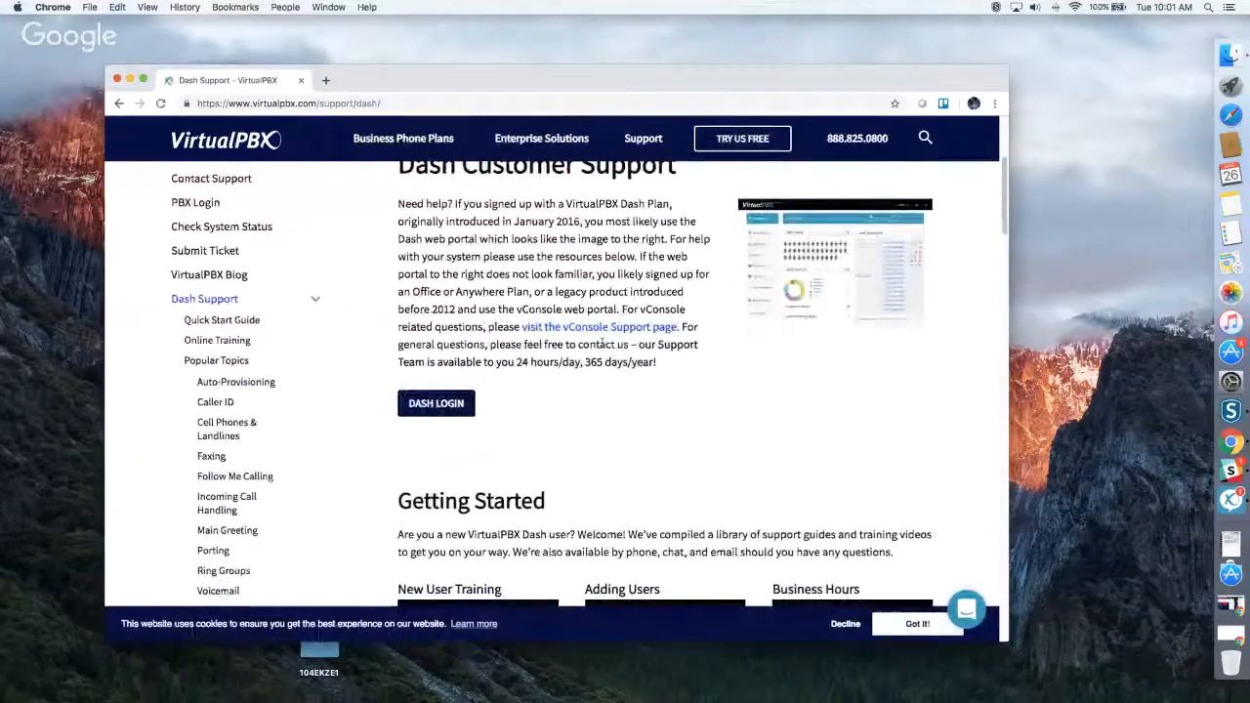
scroll(709, 347, down, 5)
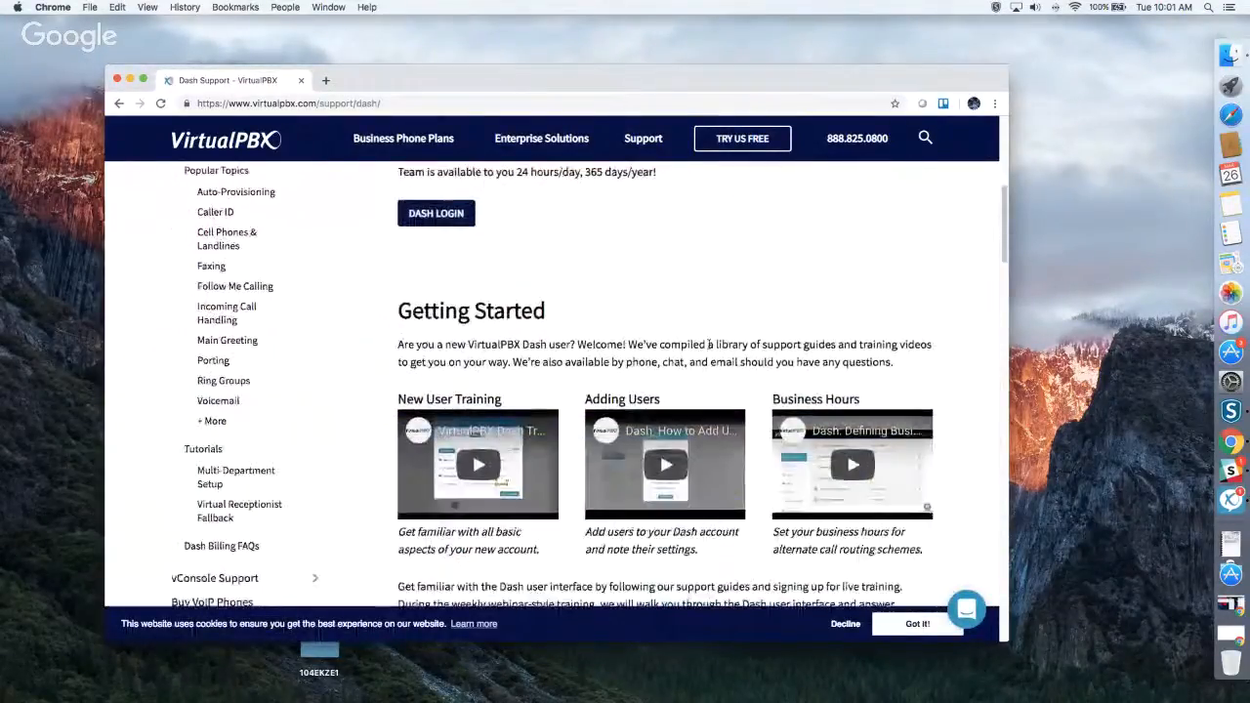
scroll(709, 342, down, 2)
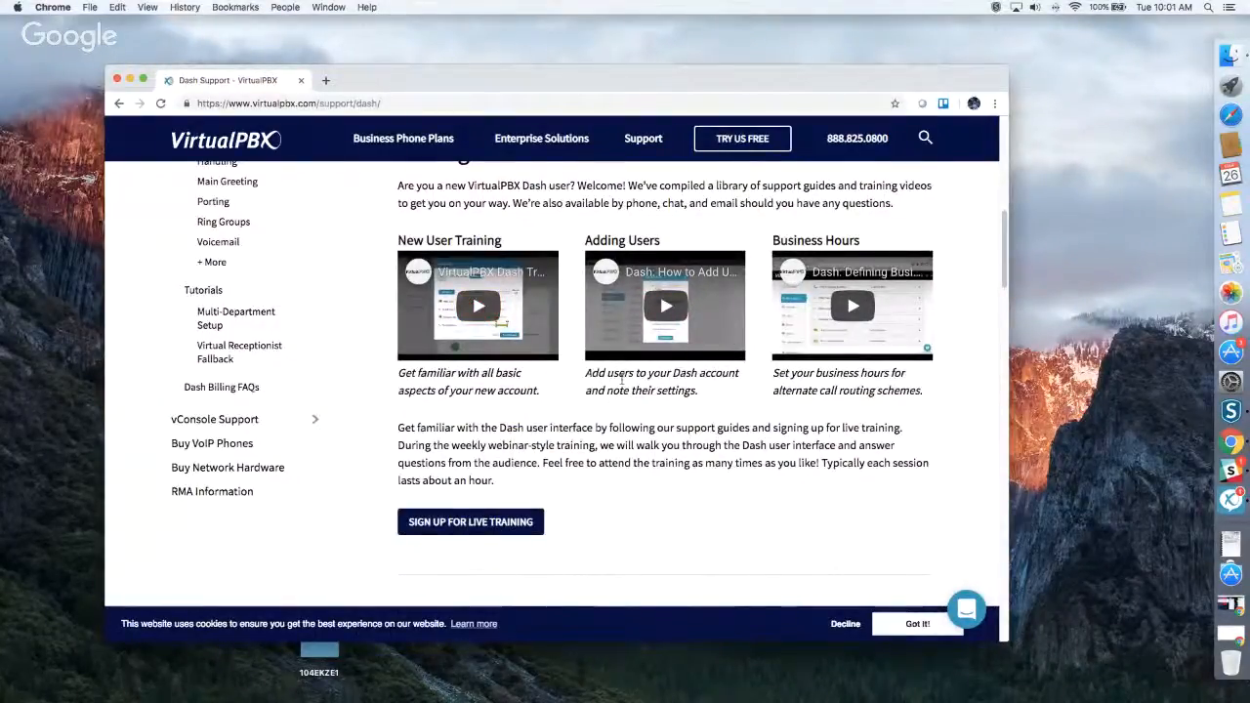
scroll(621, 385, down, 10)
scroll(623, 385, down, 1)
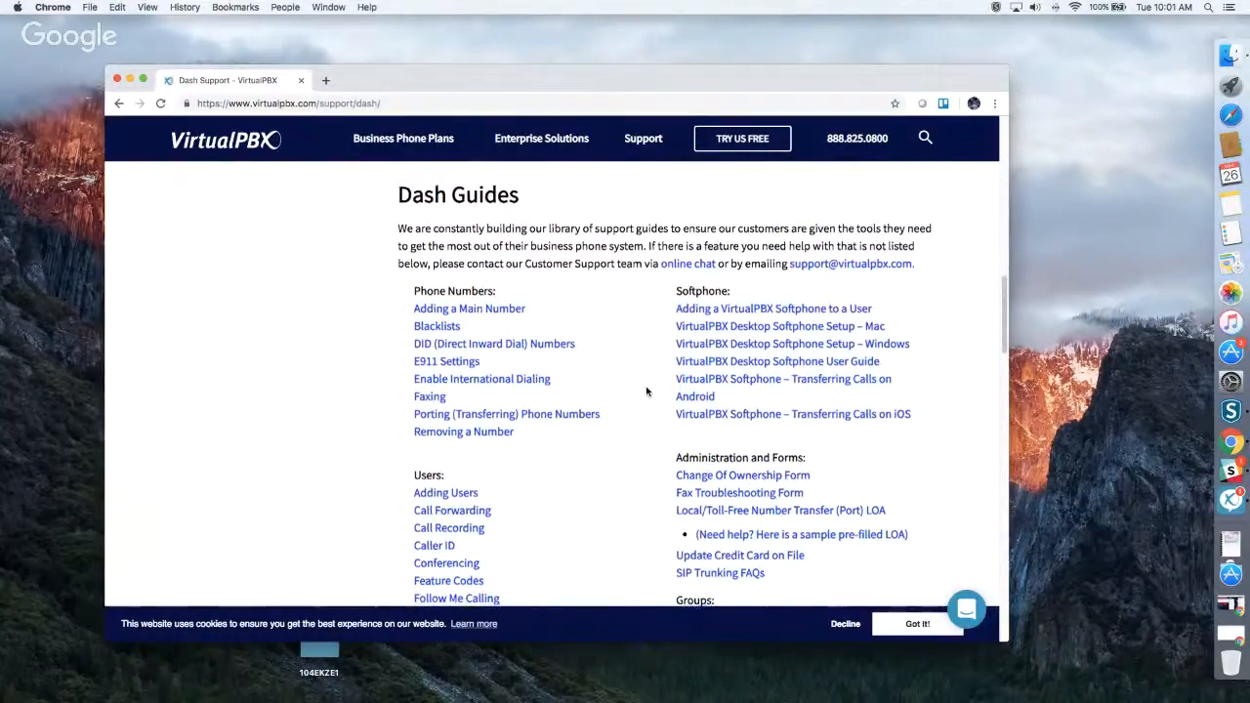
scroll(641, 393, down, 8)
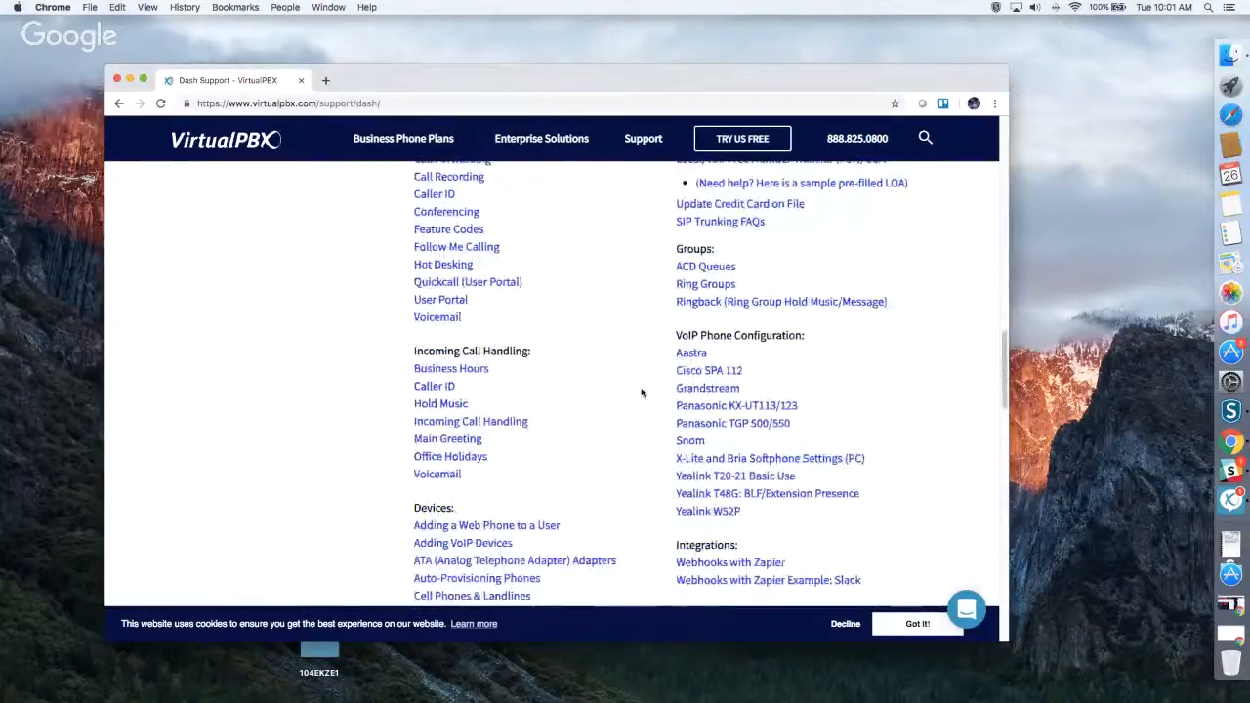
scroll(642, 393, down, 4)
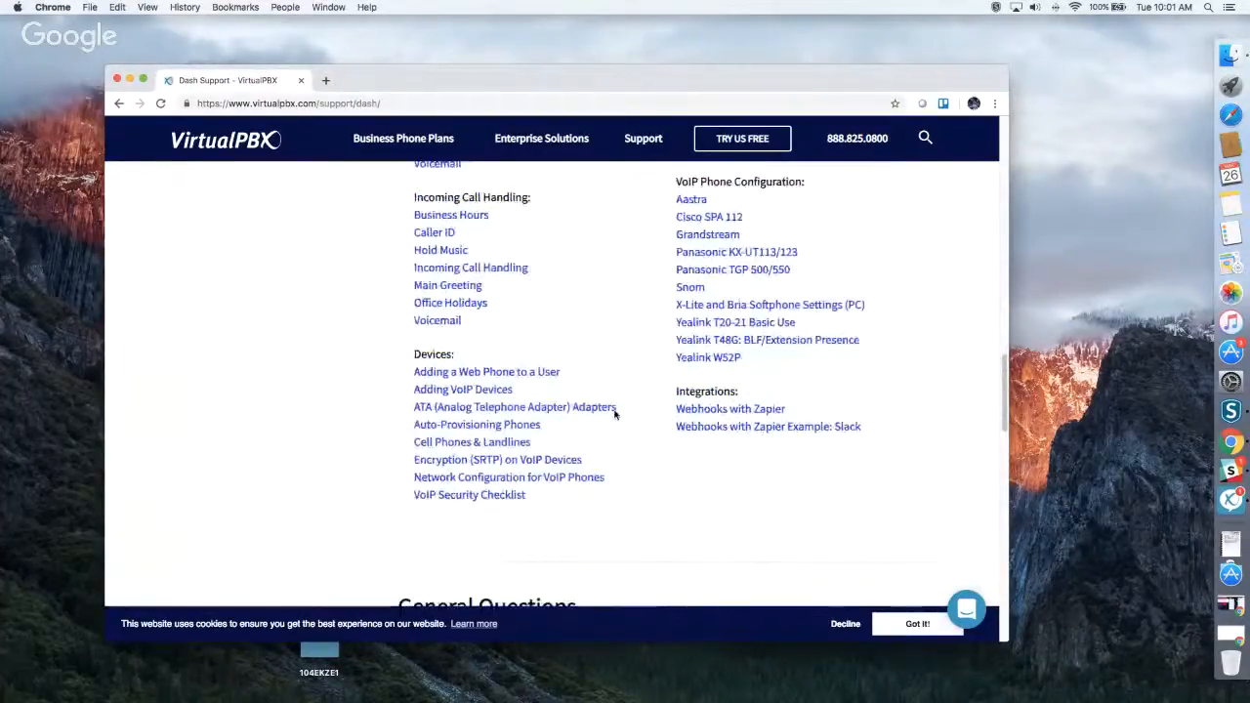
scroll(625, 411, up, 15)
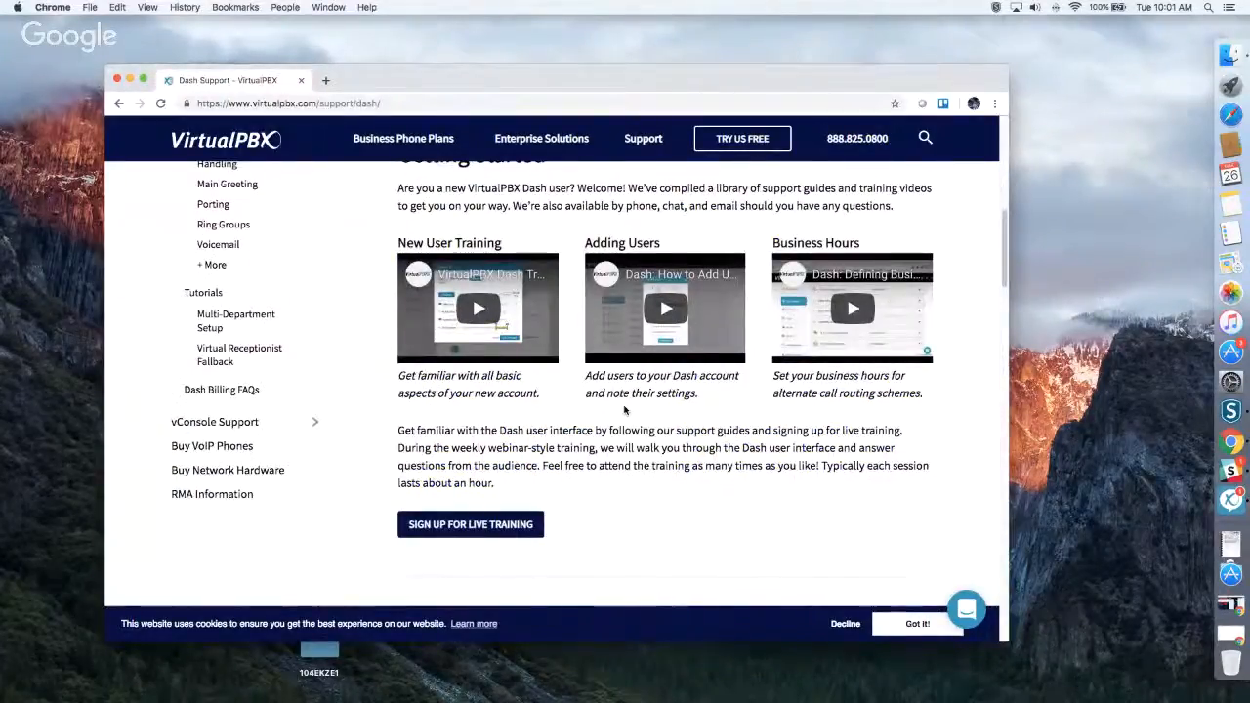
Open the PBX Login page from the support resources and review the Dash, Web Phone and vConsole login sections.
mouse_move(644, 145)
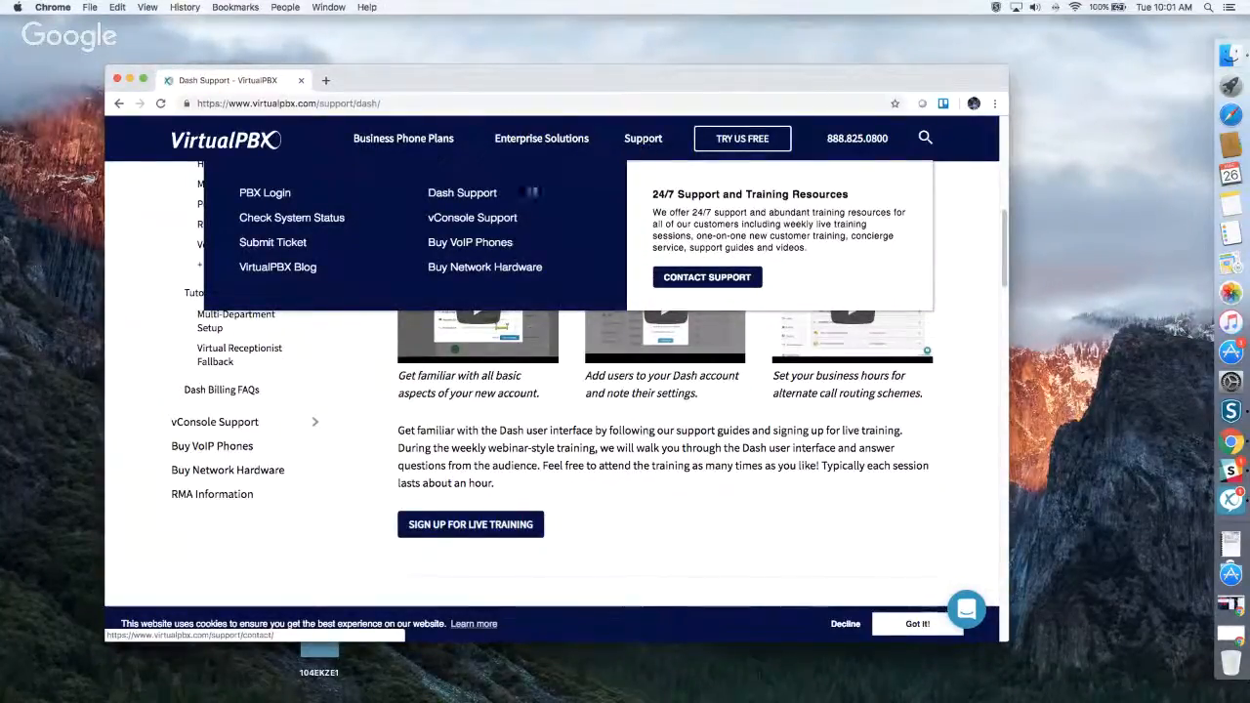
click(265, 195)
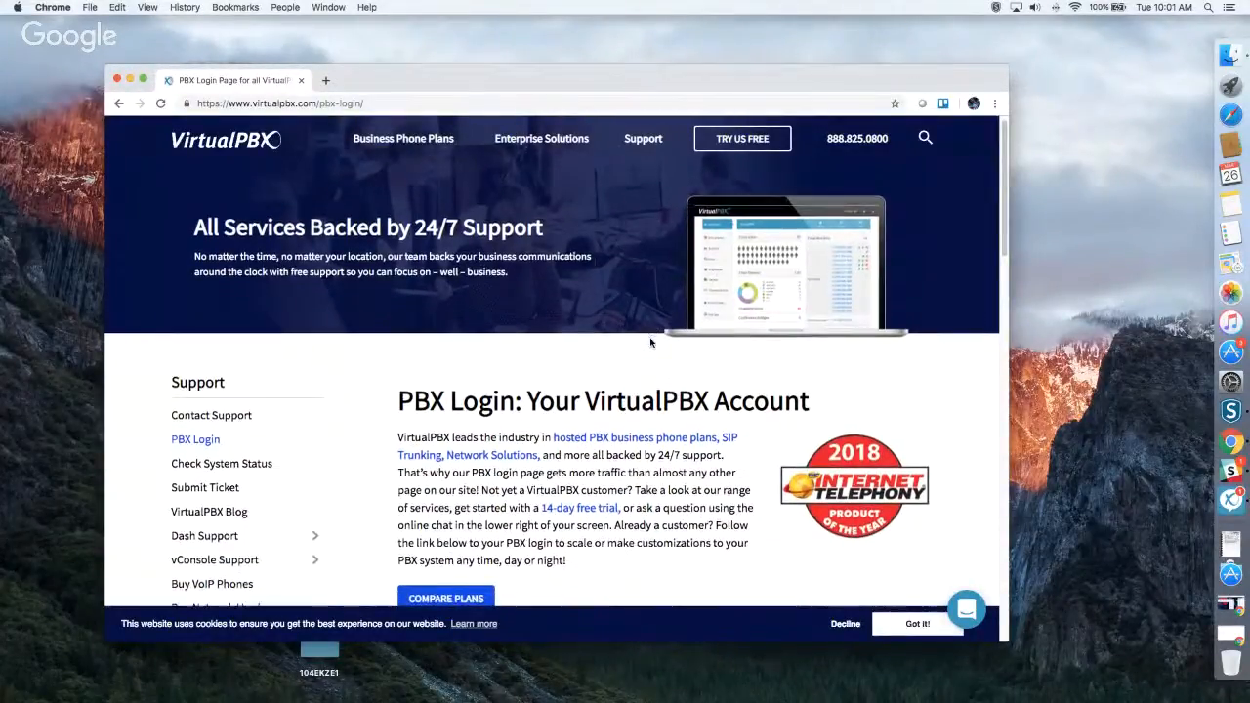
scroll(651, 342, down, 2)
scroll(651, 342, down, 6)
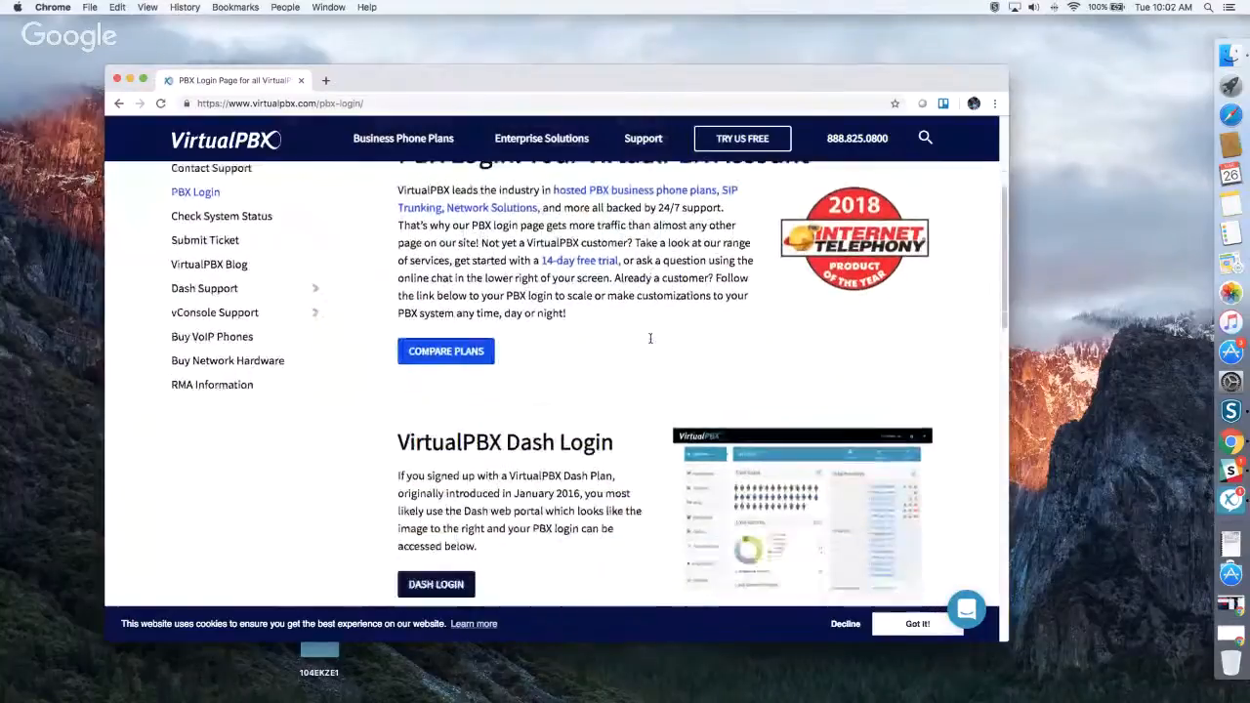
scroll(651, 342, down, 1)
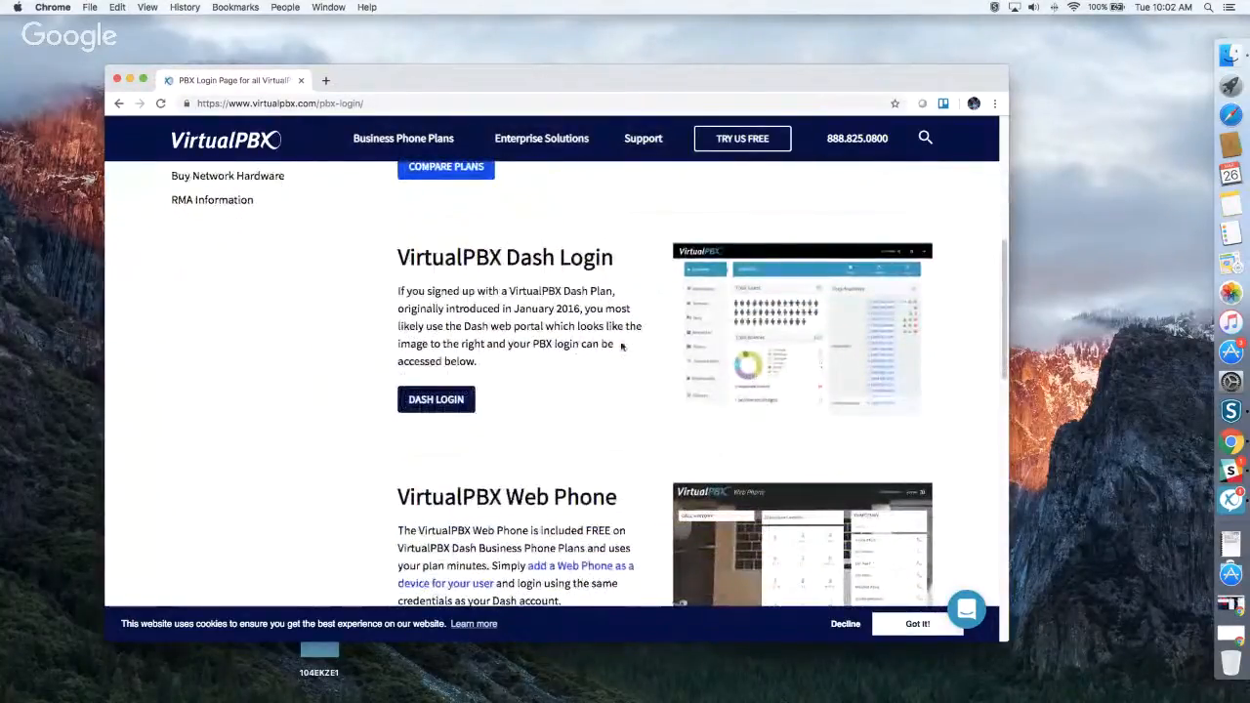
scroll(620, 346, down, 1)
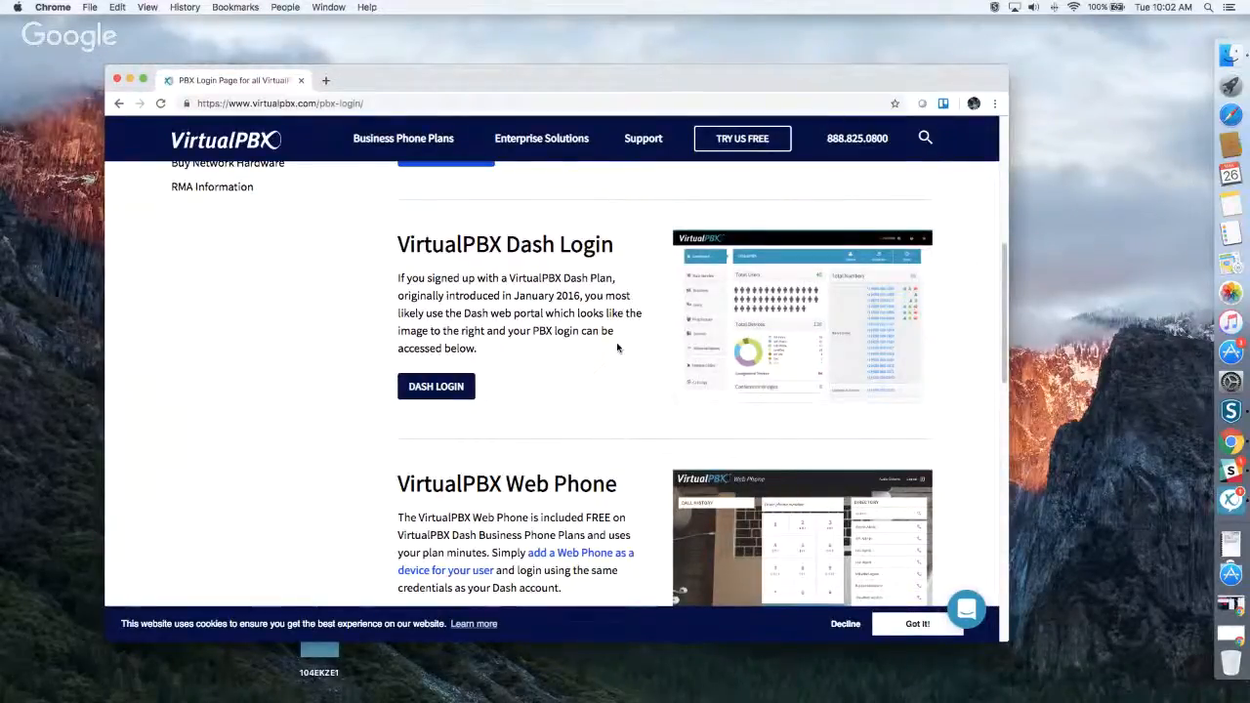
scroll(617, 348, down, 3)
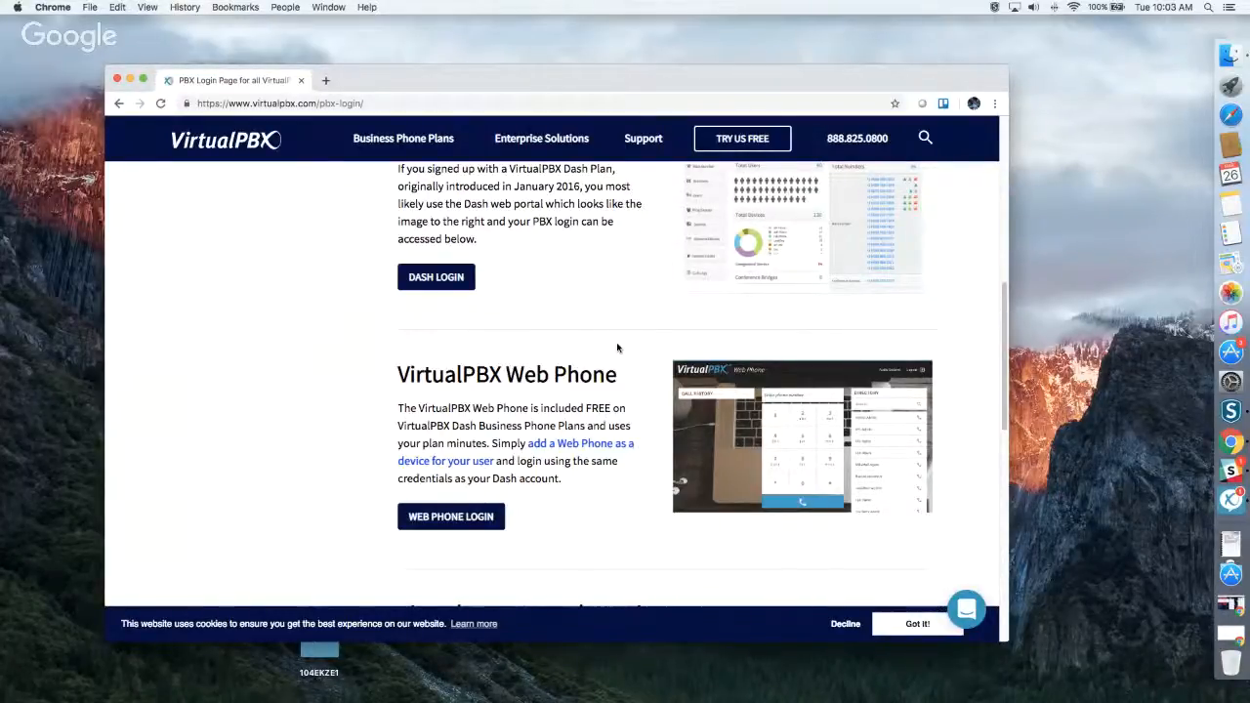
scroll(612, 366, down, 3)
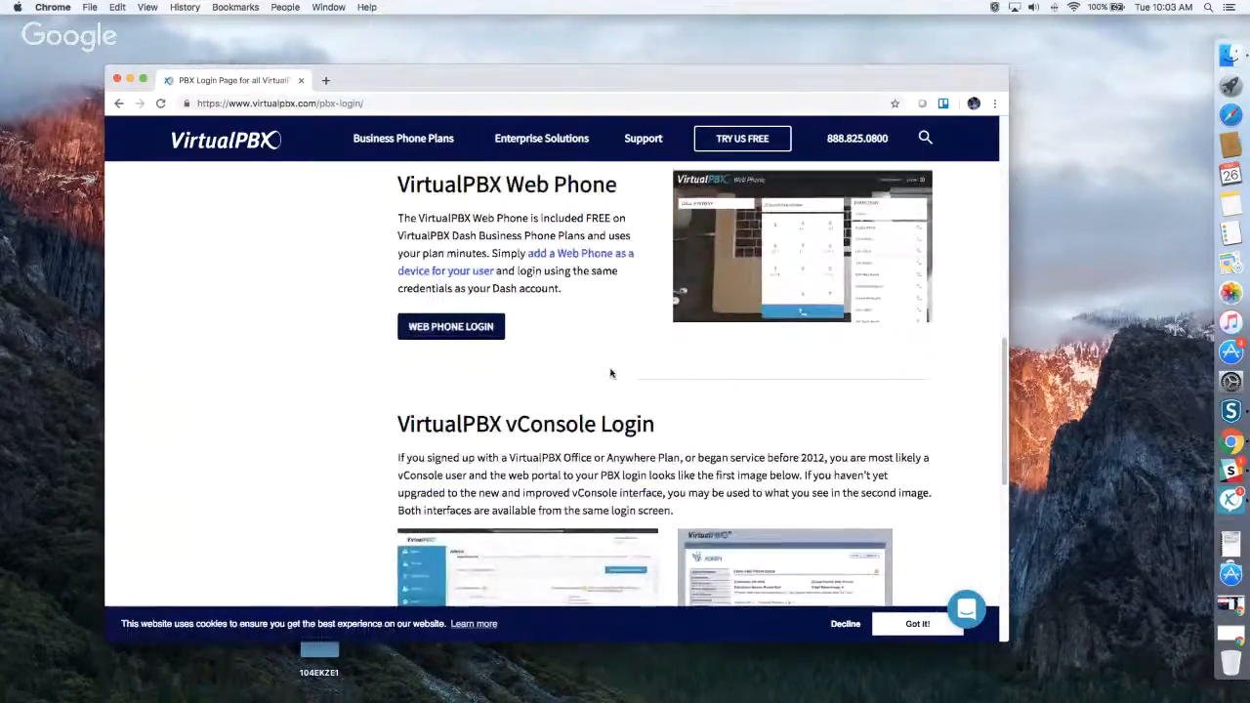
scroll(612, 374, down, 3)
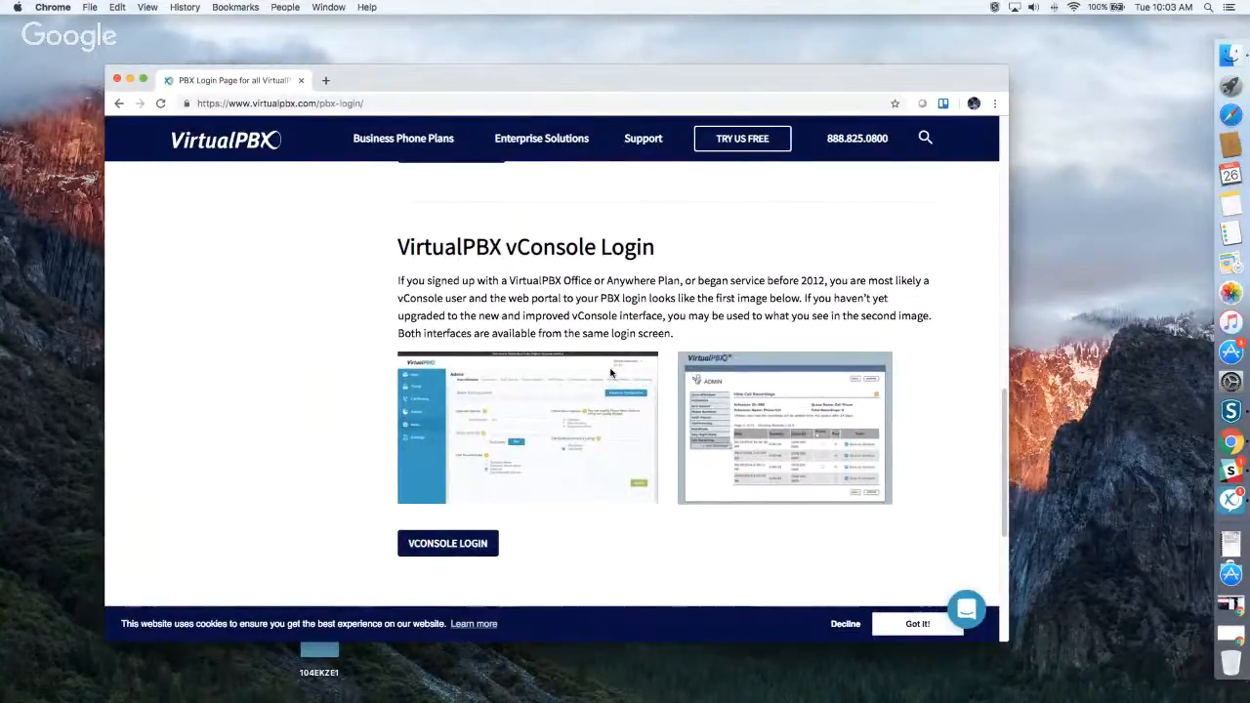
Return to the VirtualPBX Dash Login section and open the Dash sign-in page.
scroll(612, 373, up, 2)
scroll(611, 373, up, 8)
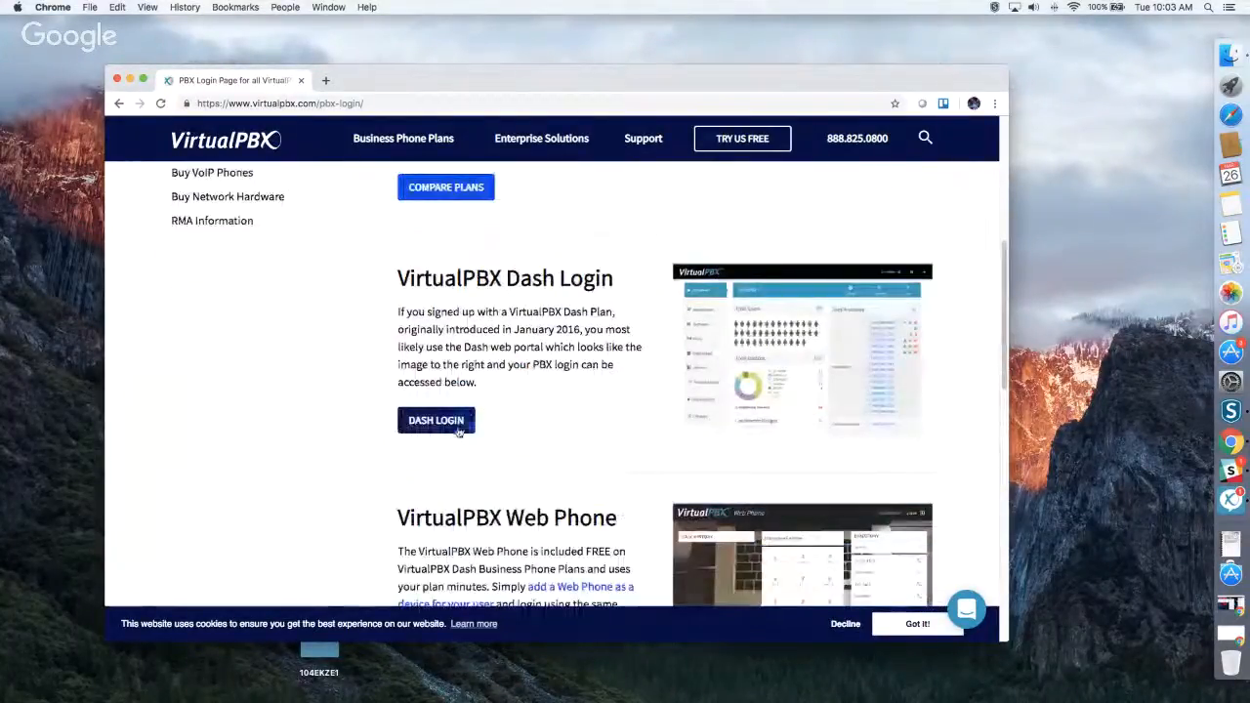
click(458, 432)
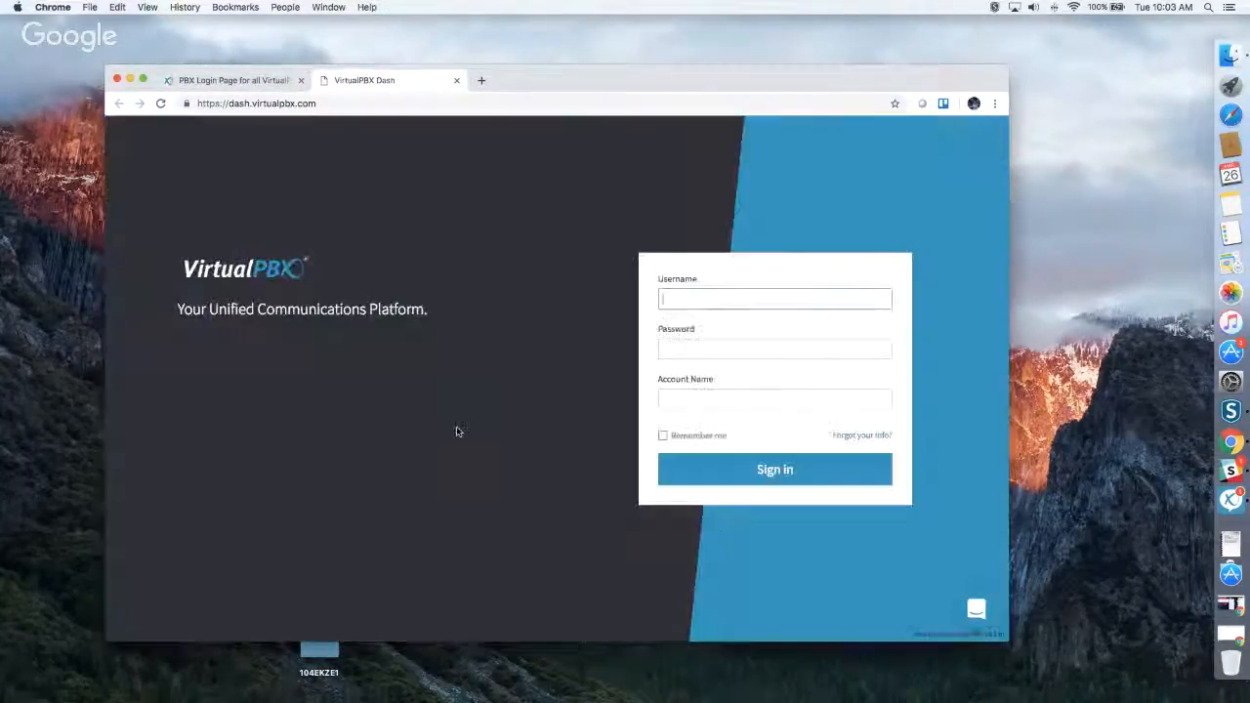
Fill in the sandbox test account's name on the Dash sign-in form.
click(694, 400)
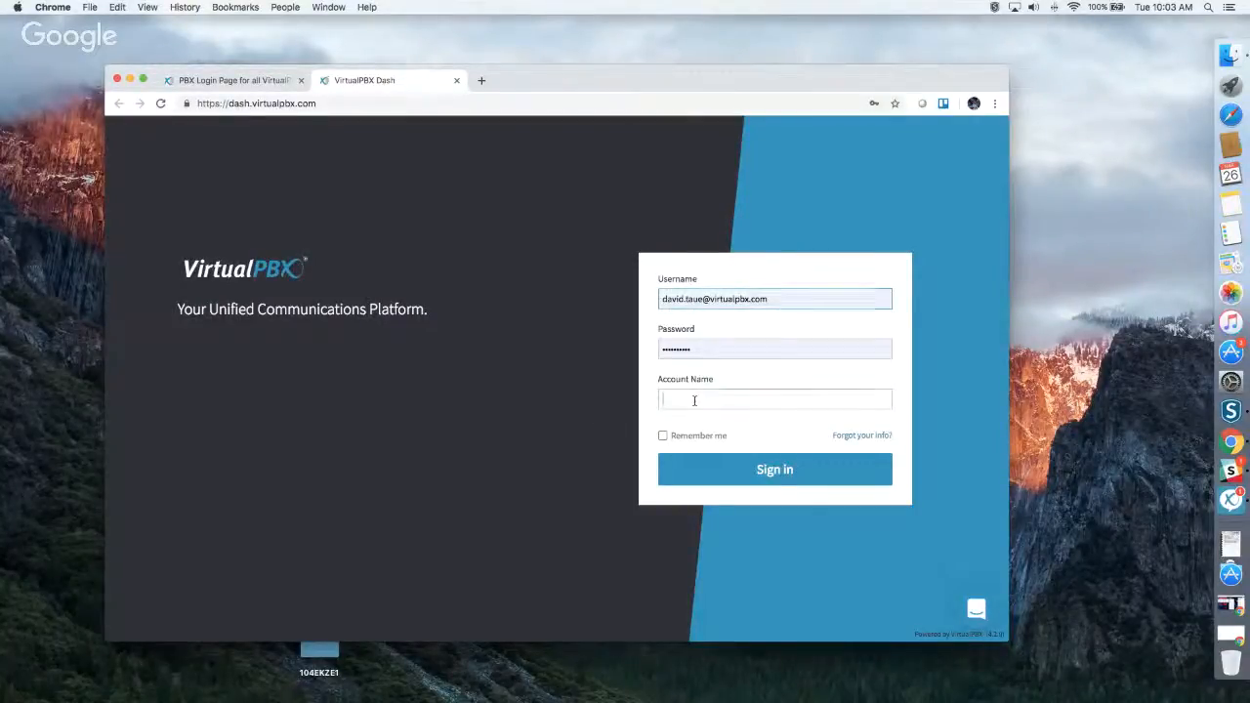
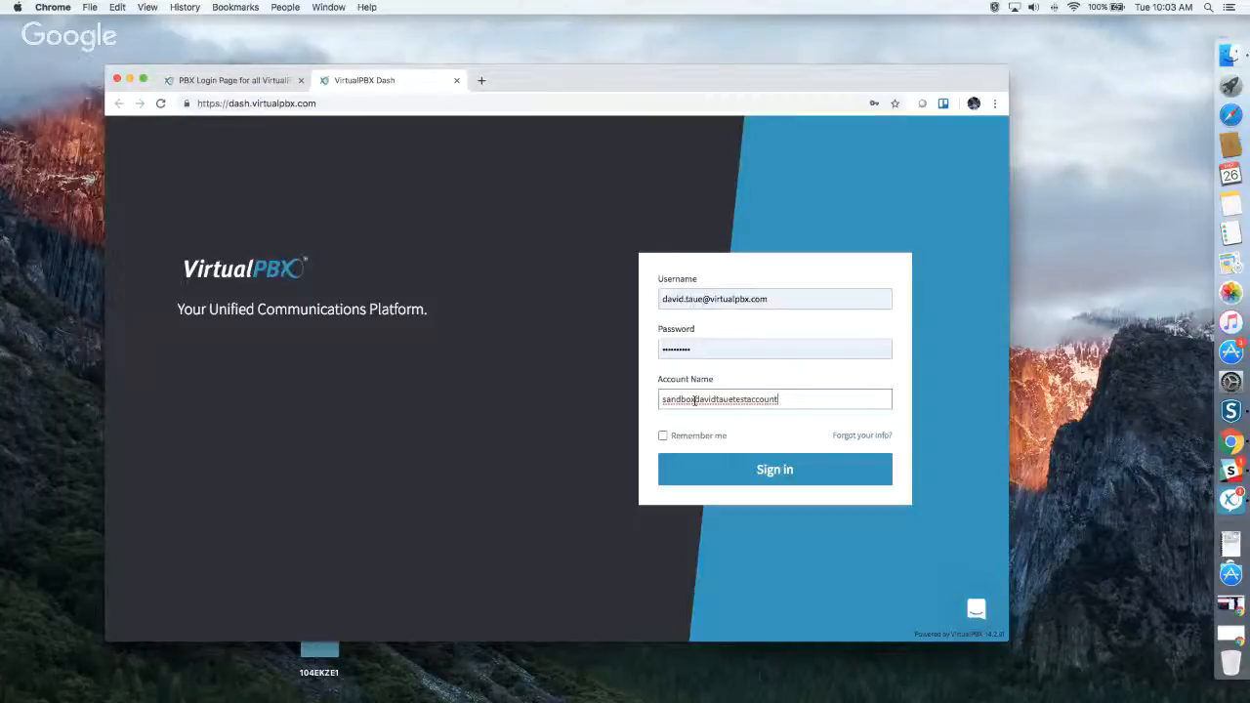
Replace the prefilled password with the account password and sign in, dismissing the browser's offer to update the saved password.
double_click(700, 347)
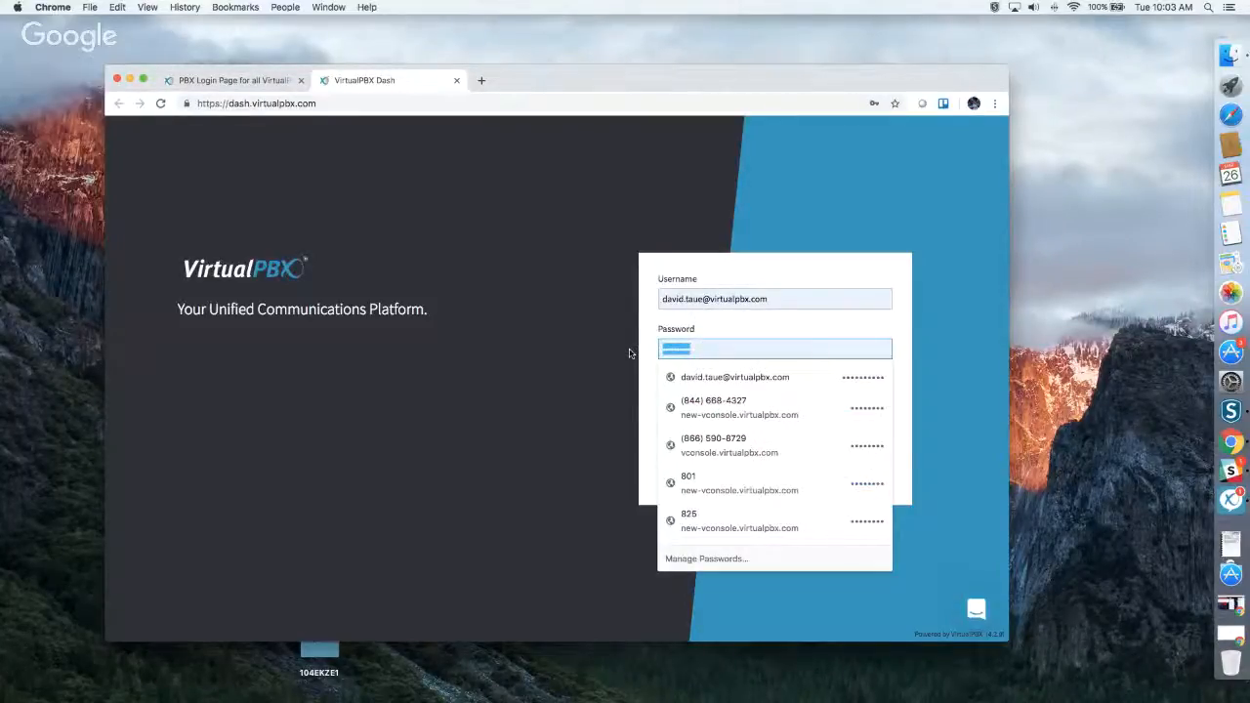
text(p******)
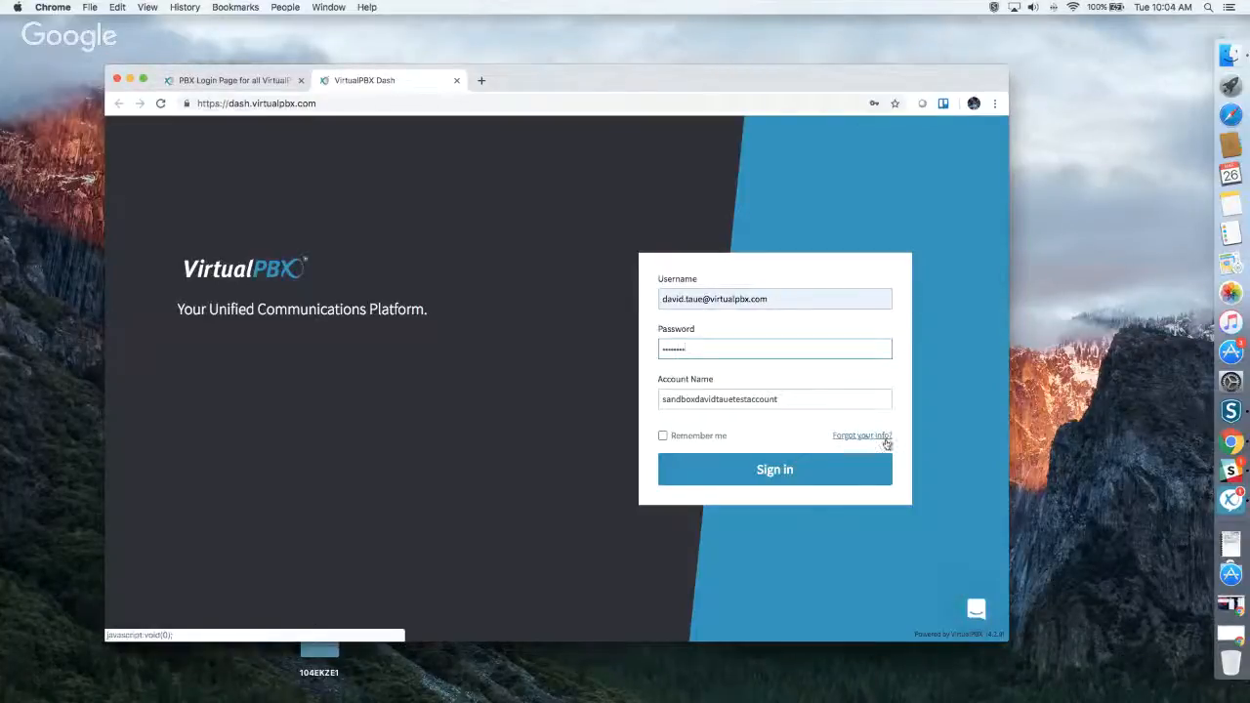
click(772, 470)
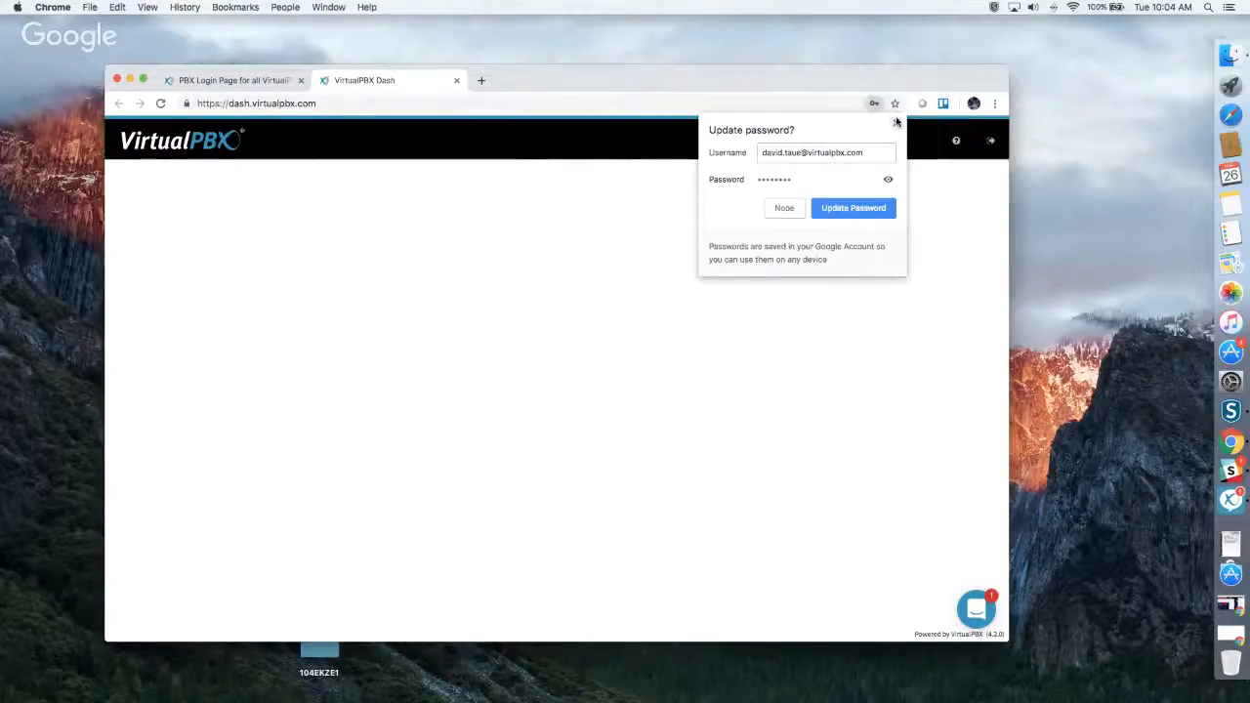
click(896, 123)
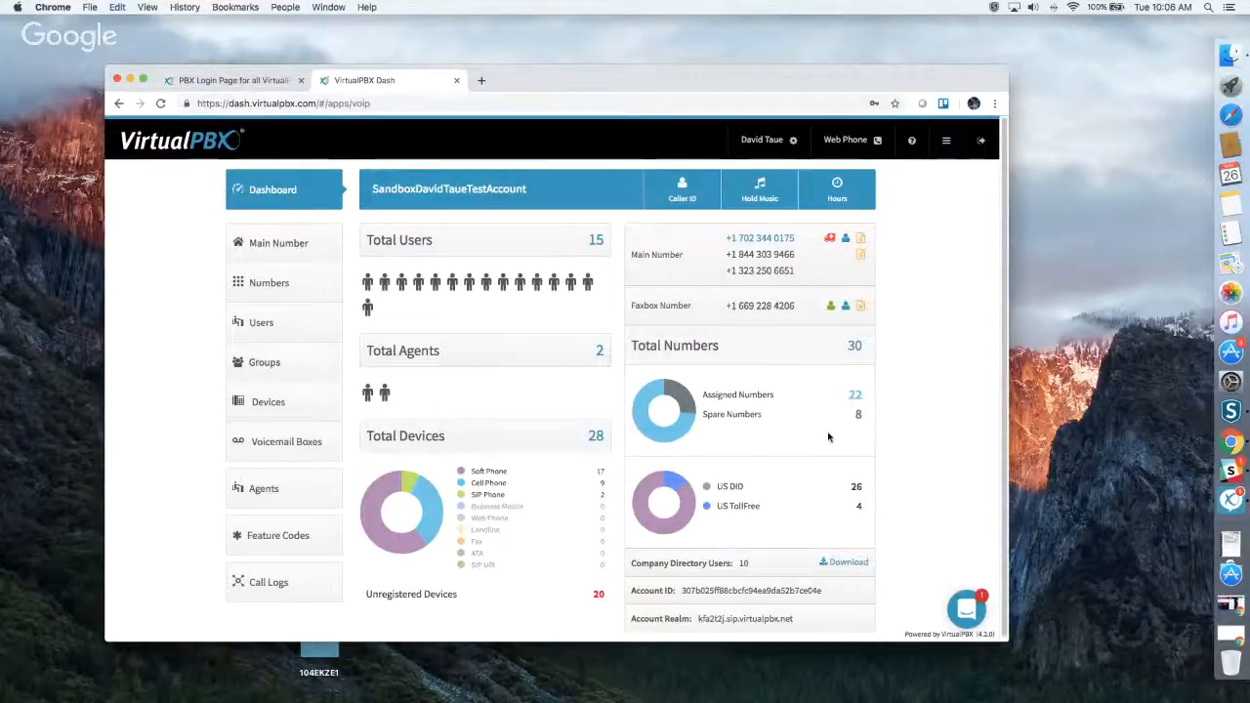
Open the company Caller ID settings, review the available caller ID numbers and emergency address fields, and close without changes.
scroll(829, 438, down, 1)
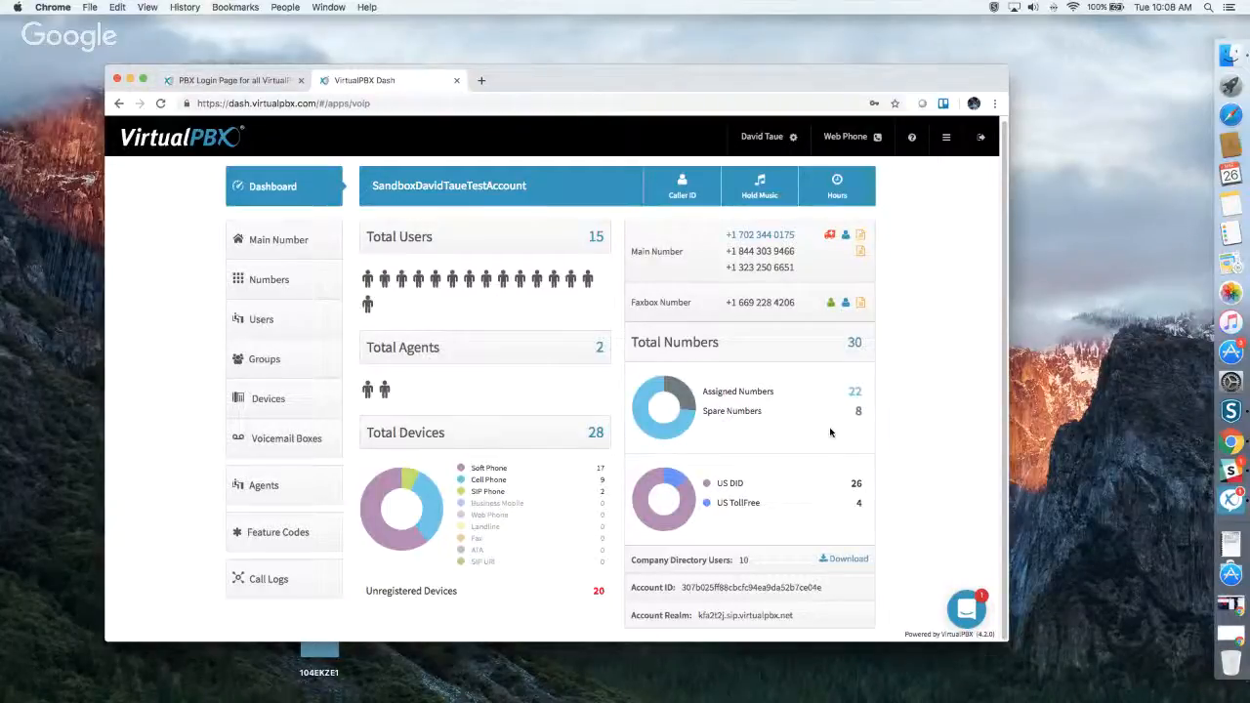
click(683, 190)
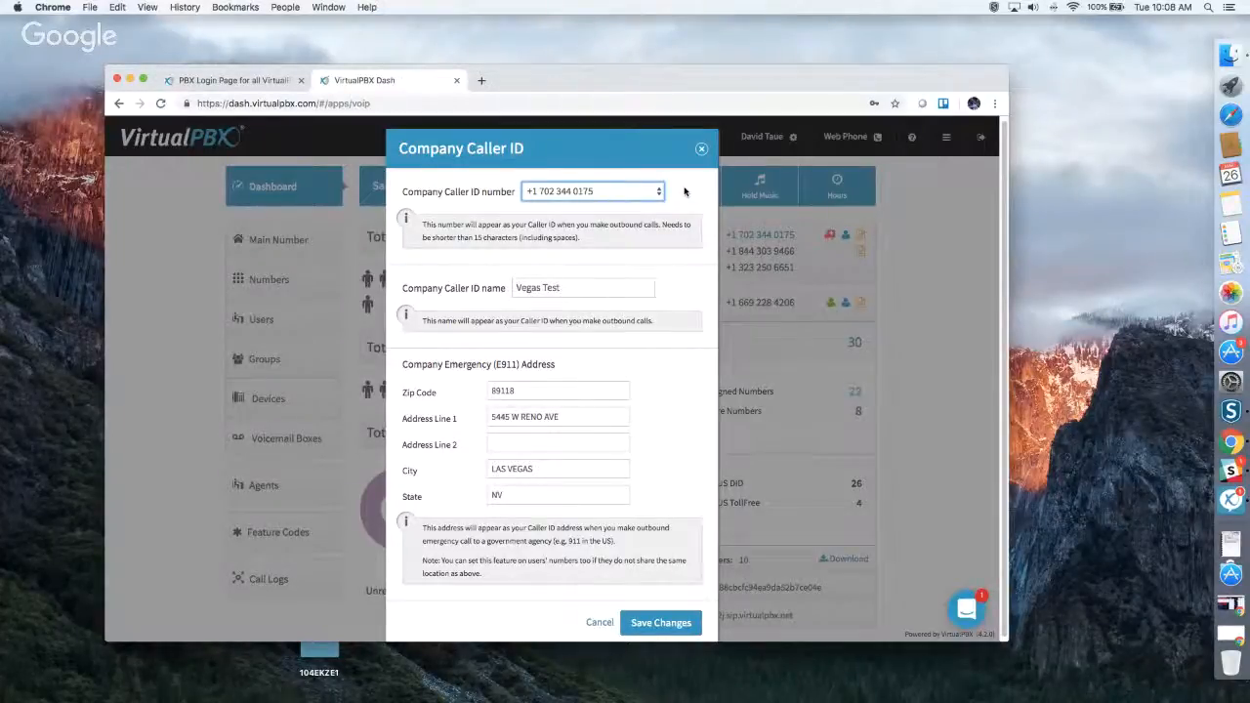
click(630, 186)
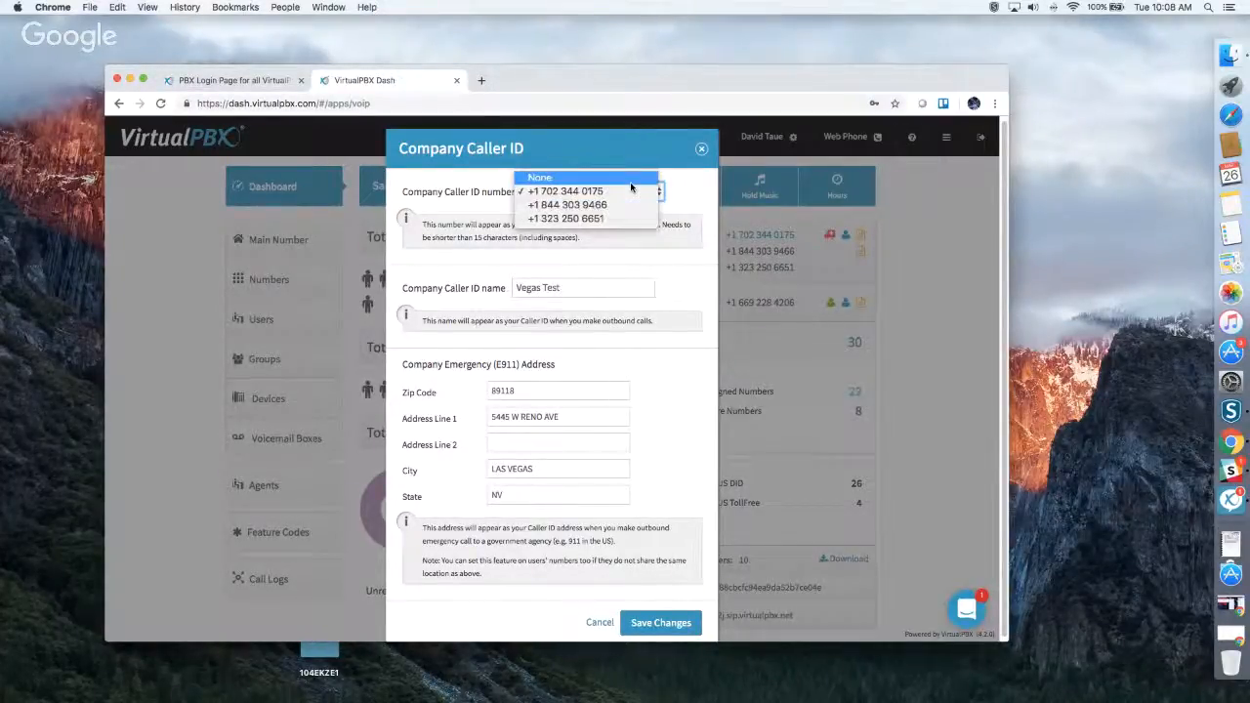
click(633, 271)
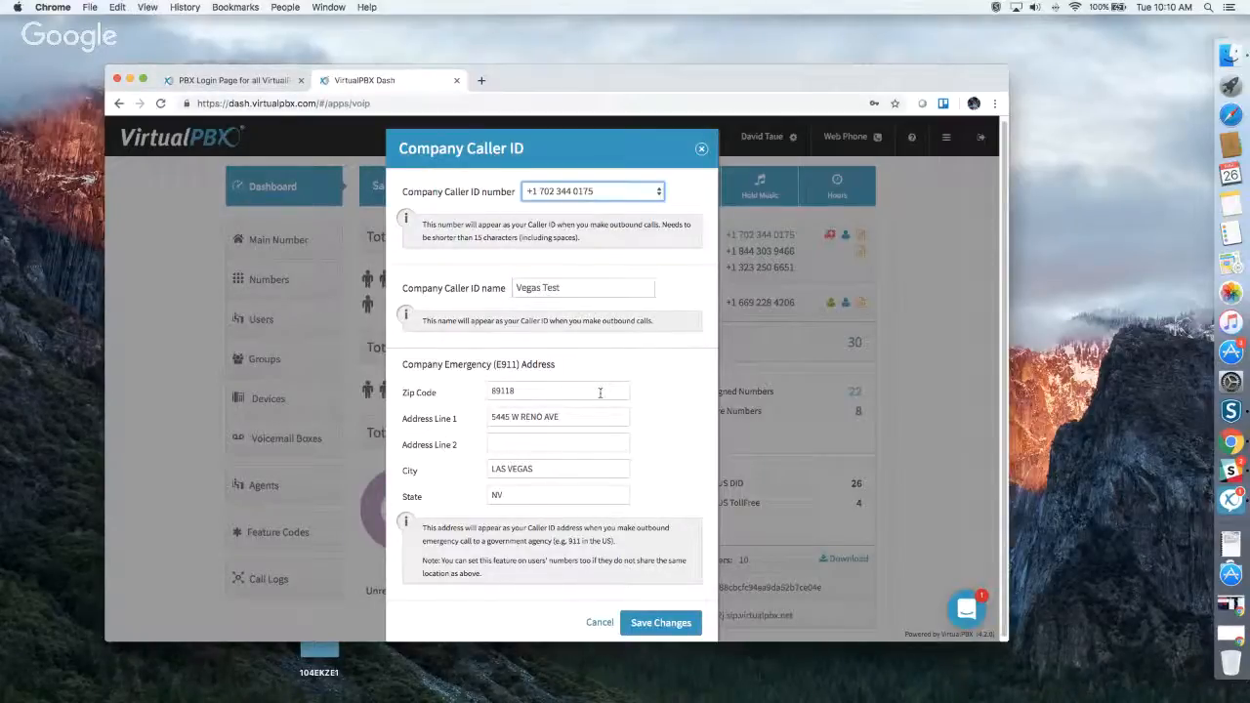
click(703, 153)
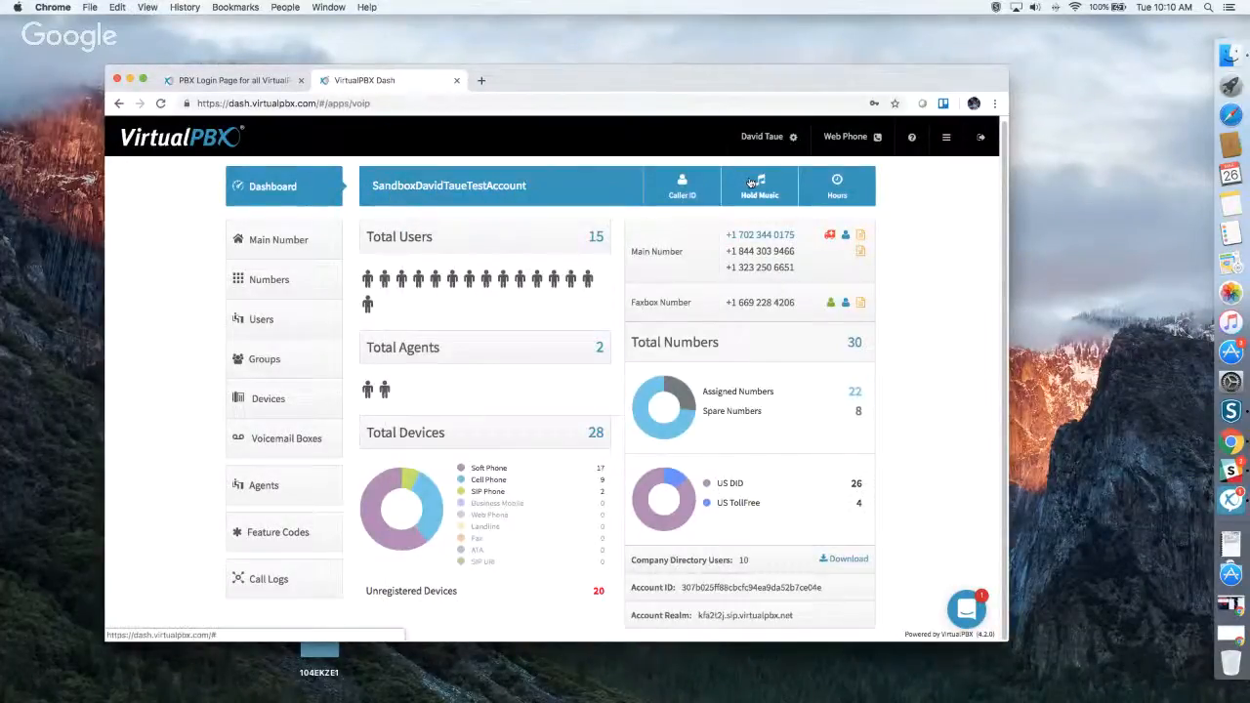
Open the account's Music-On-Hold settings, look through the available audio files and the upload option, and close without saving.
click(750, 182)
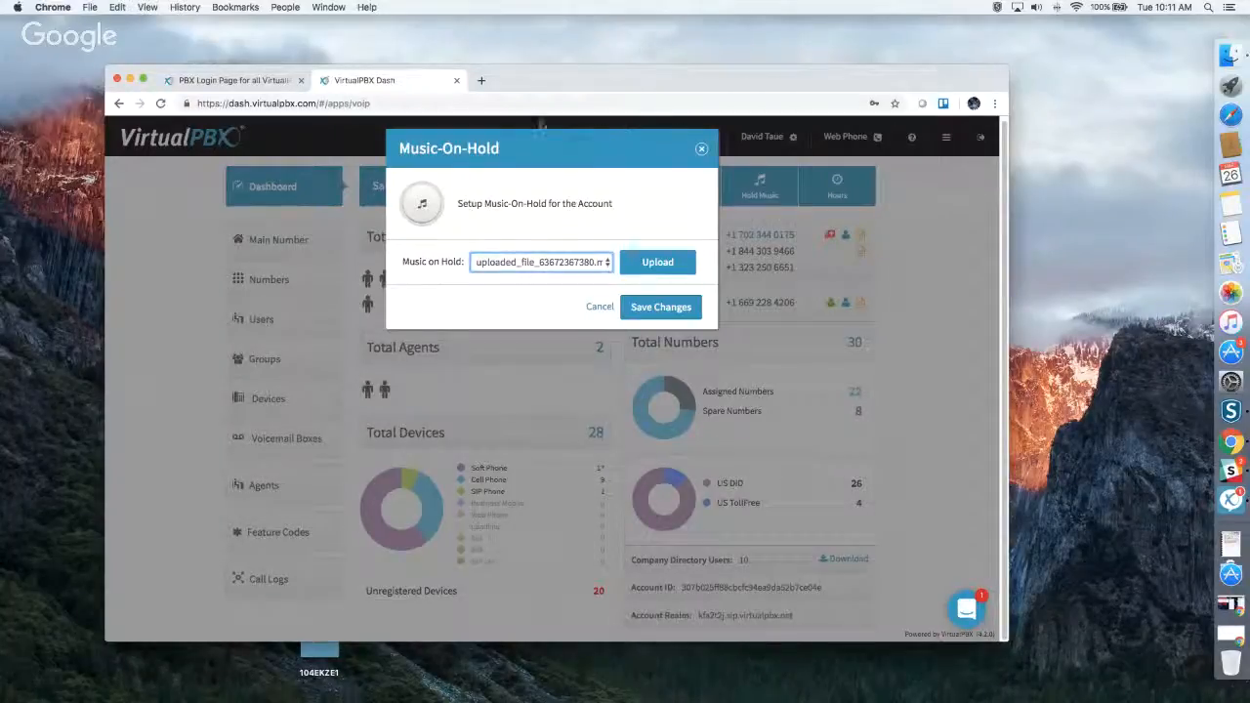
click(505, 264)
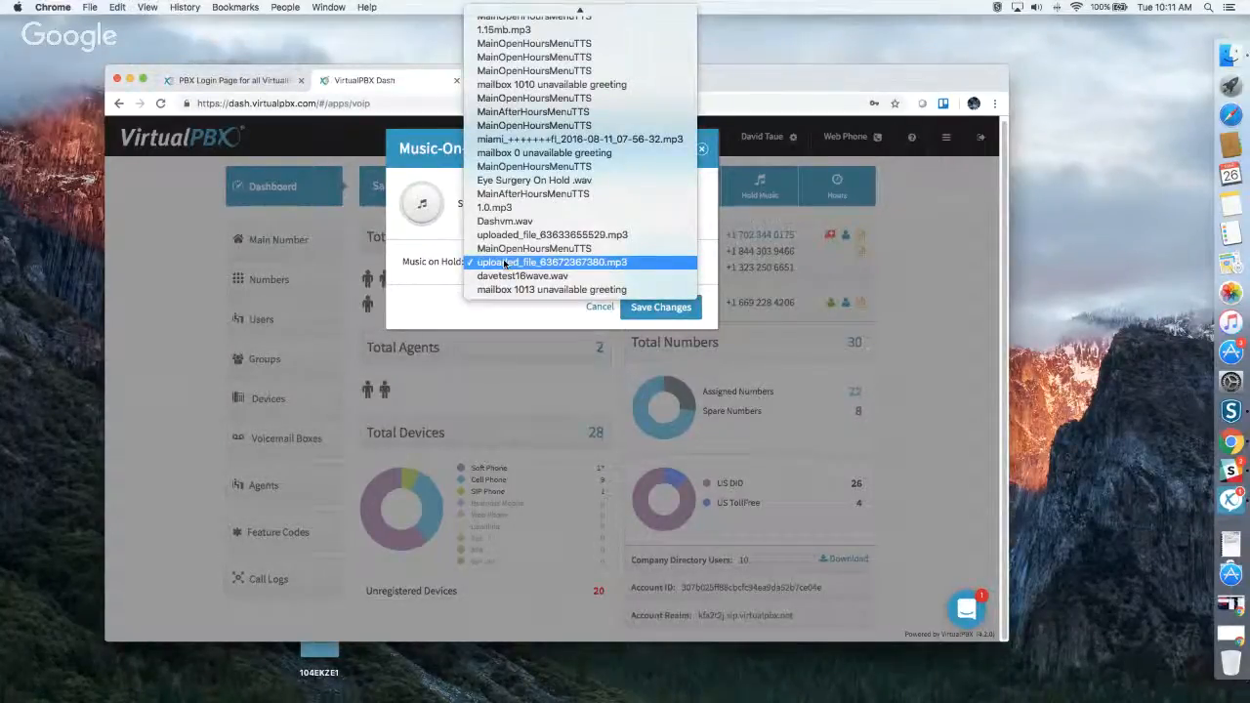
click(413, 299)
click(637, 270)
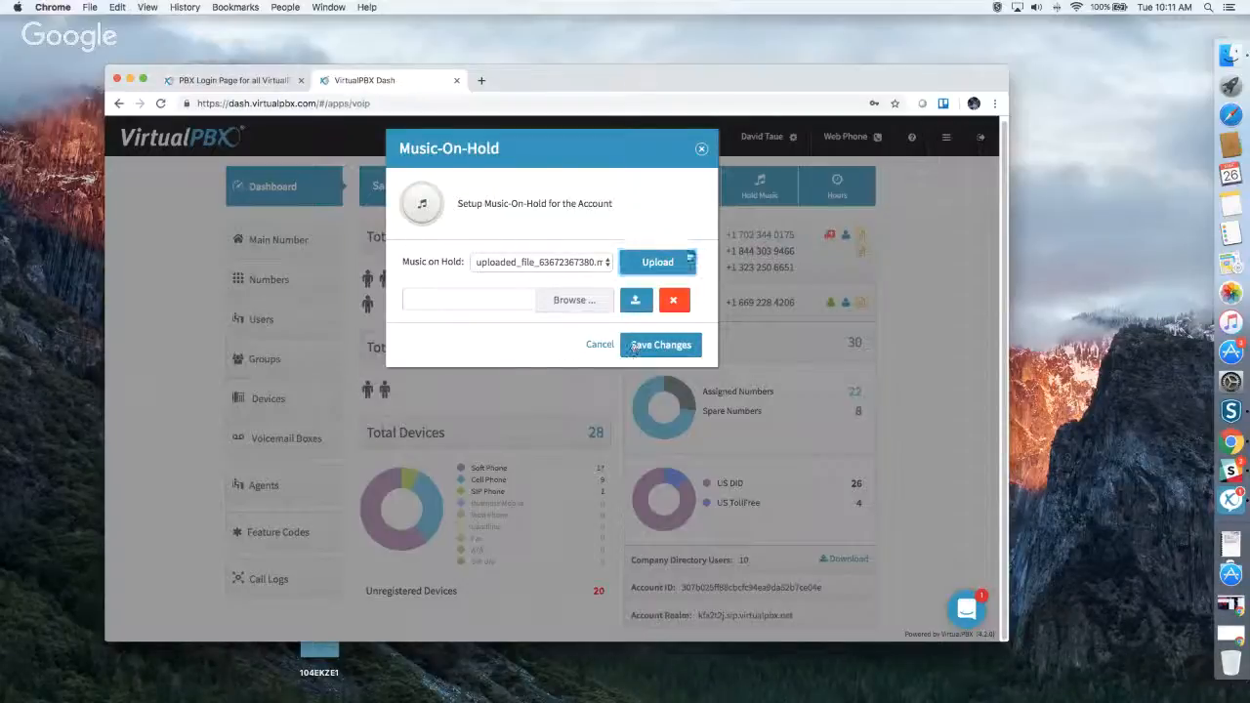
click(702, 151)
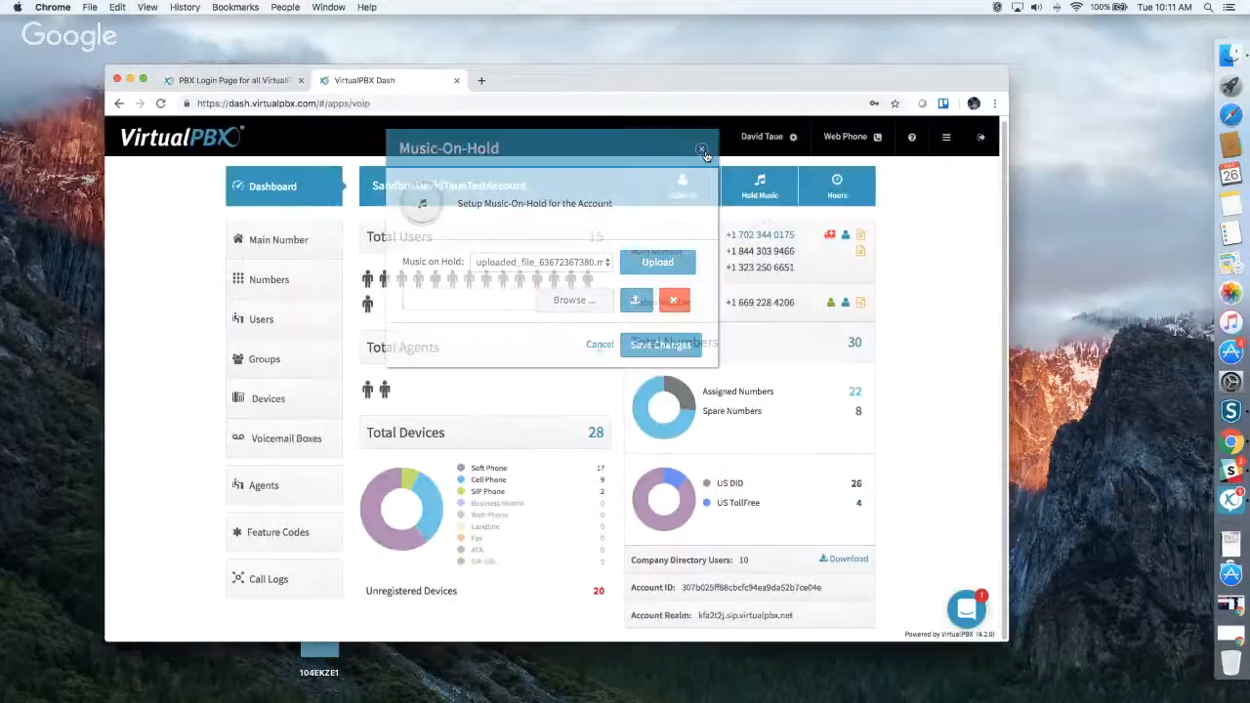
Open the company hours settings and review the Office Hours Strategy, including custom weekday hours and the lunch closure.
click(823, 204)
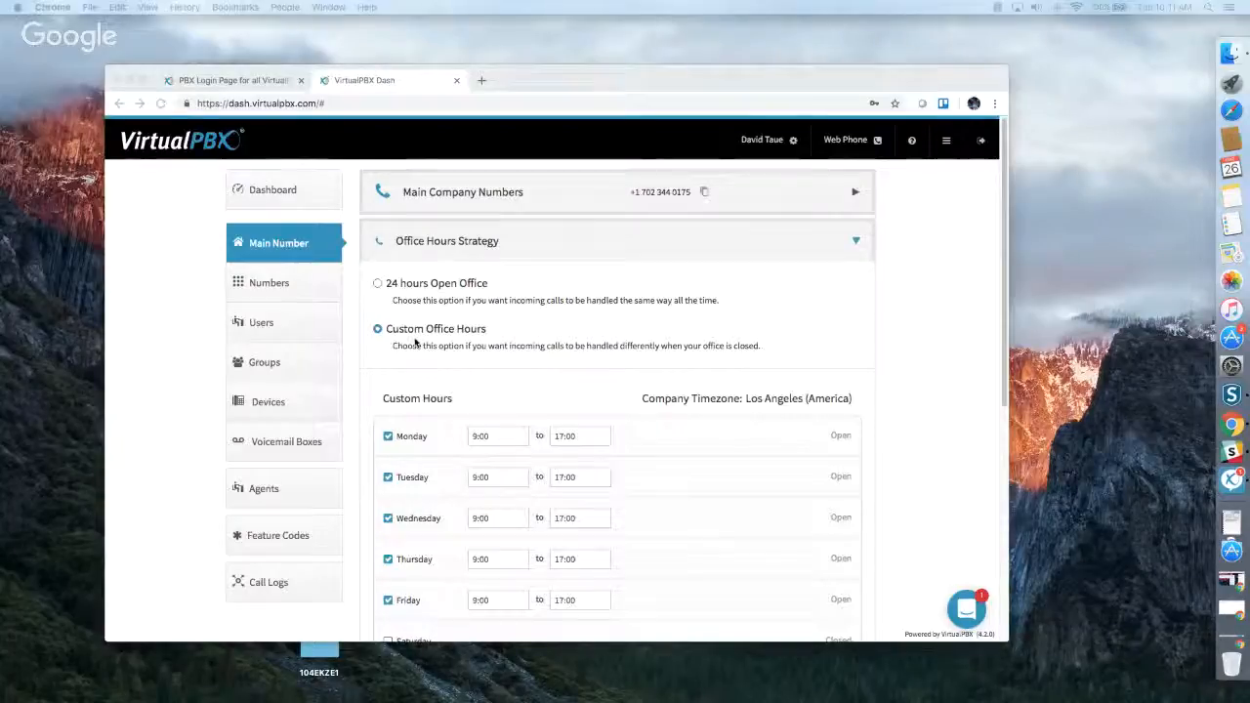
click(905, 314)
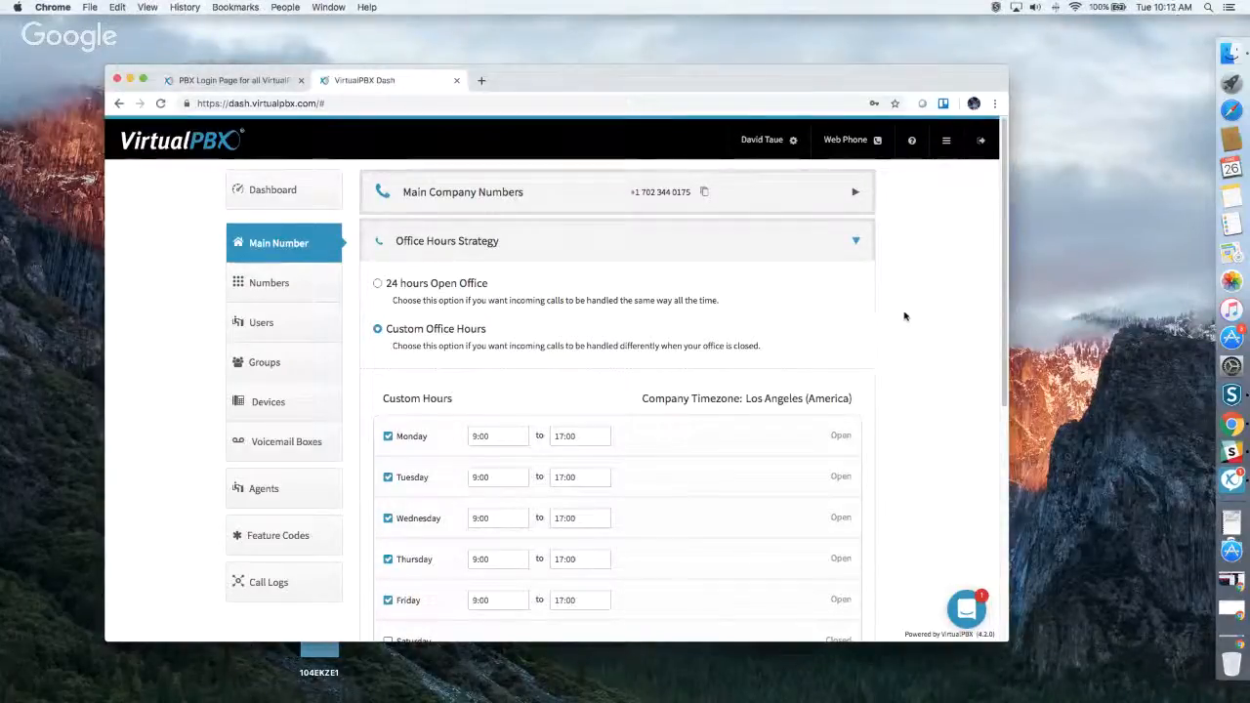
scroll(906, 314, down, 4)
scroll(906, 315, up, 1)
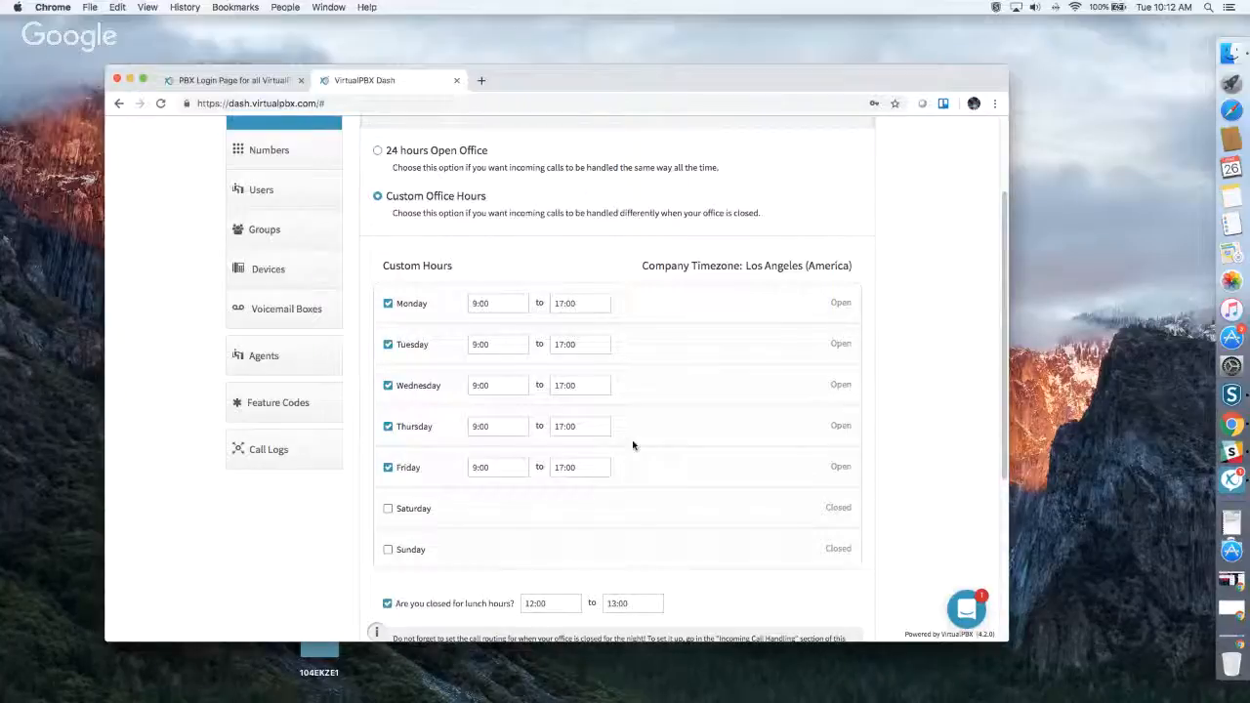
scroll(636, 443, down, 1)
scroll(636, 443, down, 5)
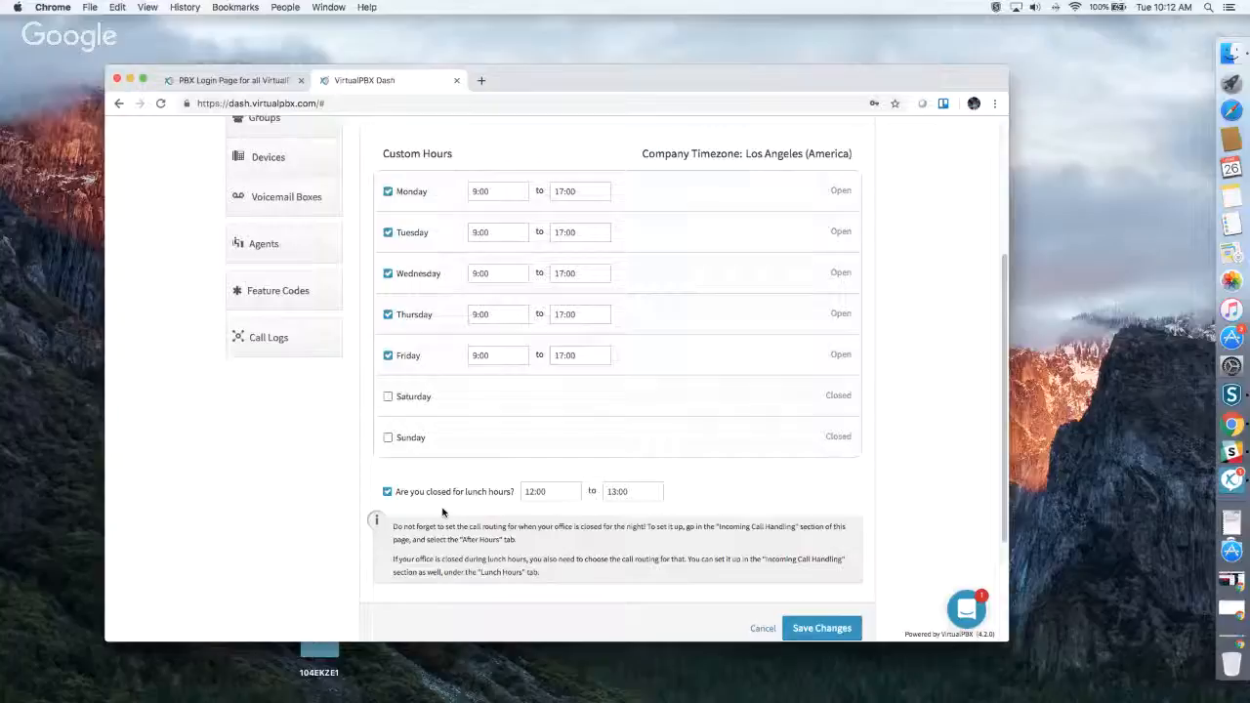
scroll(440, 459, up, 5)
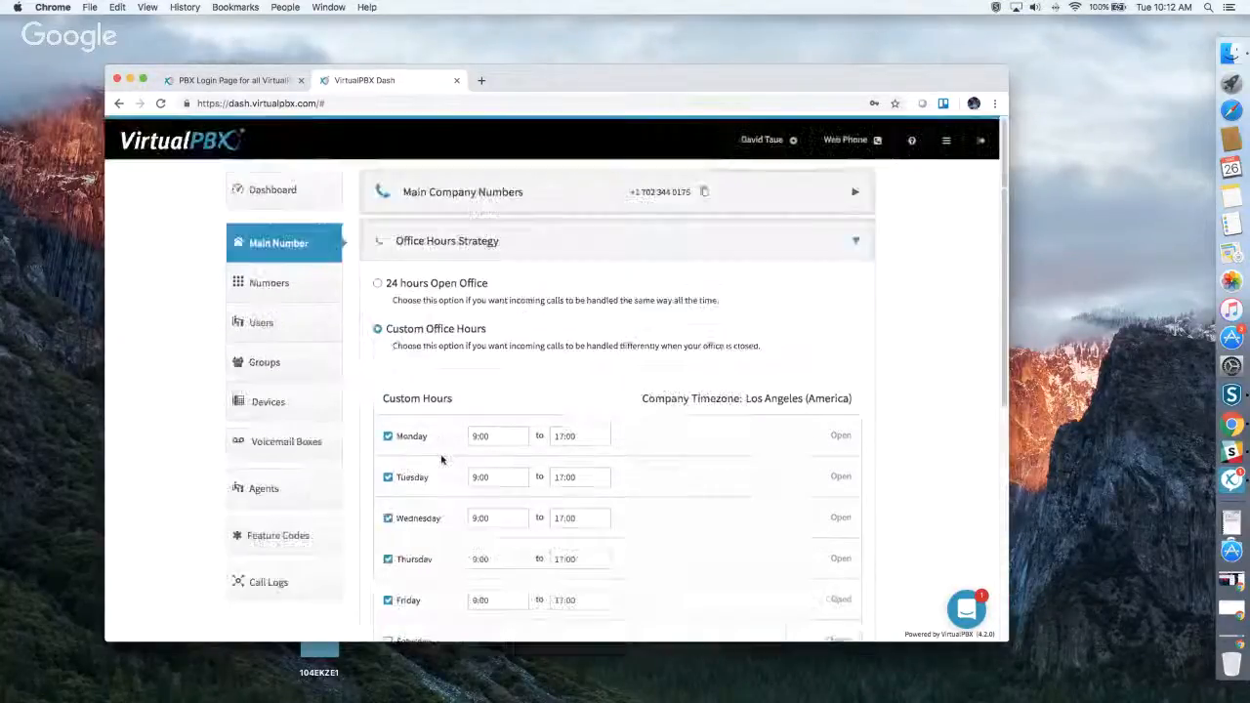
scroll(483, 447, down, 9)
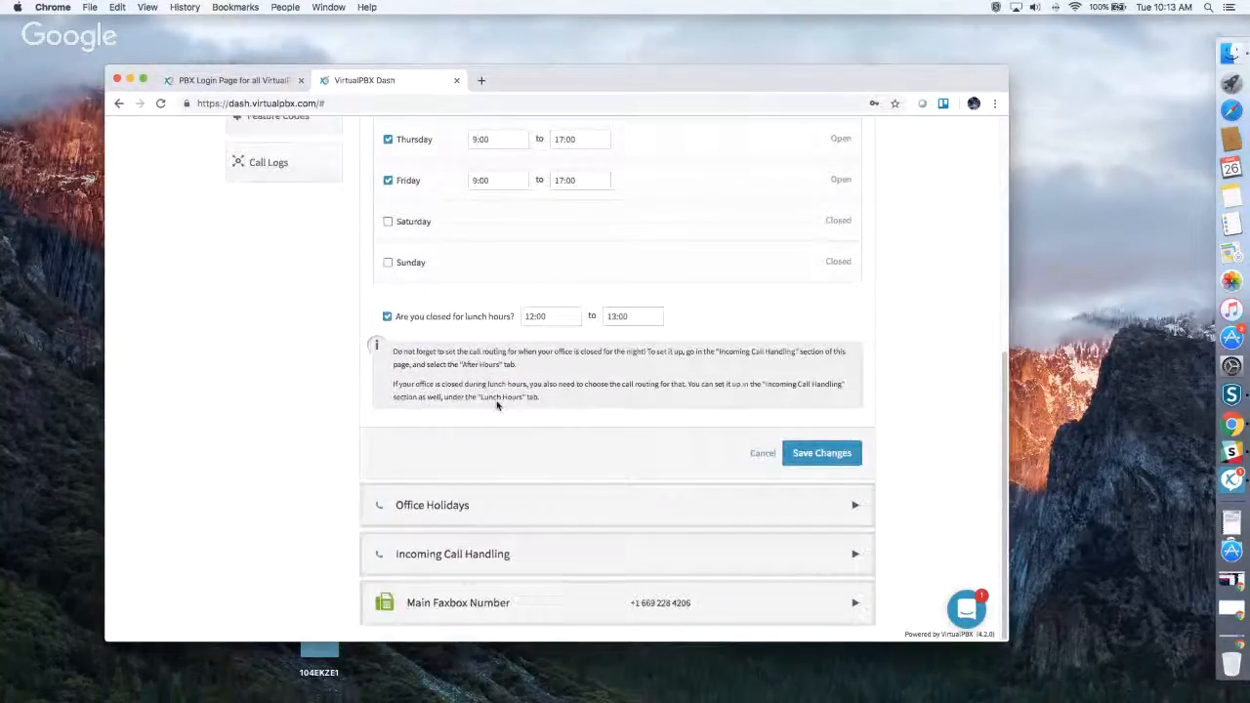
Open Office Holidays and review the Add Holiday types and the existing date range and advanced holiday entries.
click(475, 505)
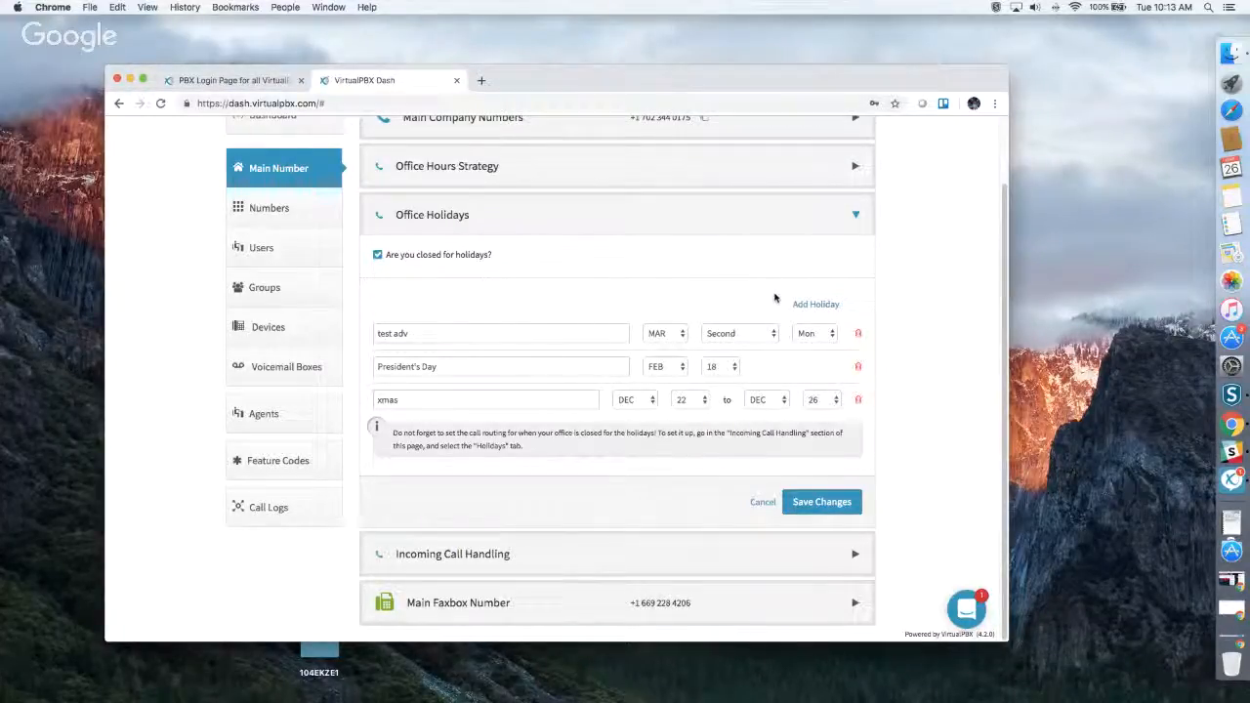
click(827, 307)
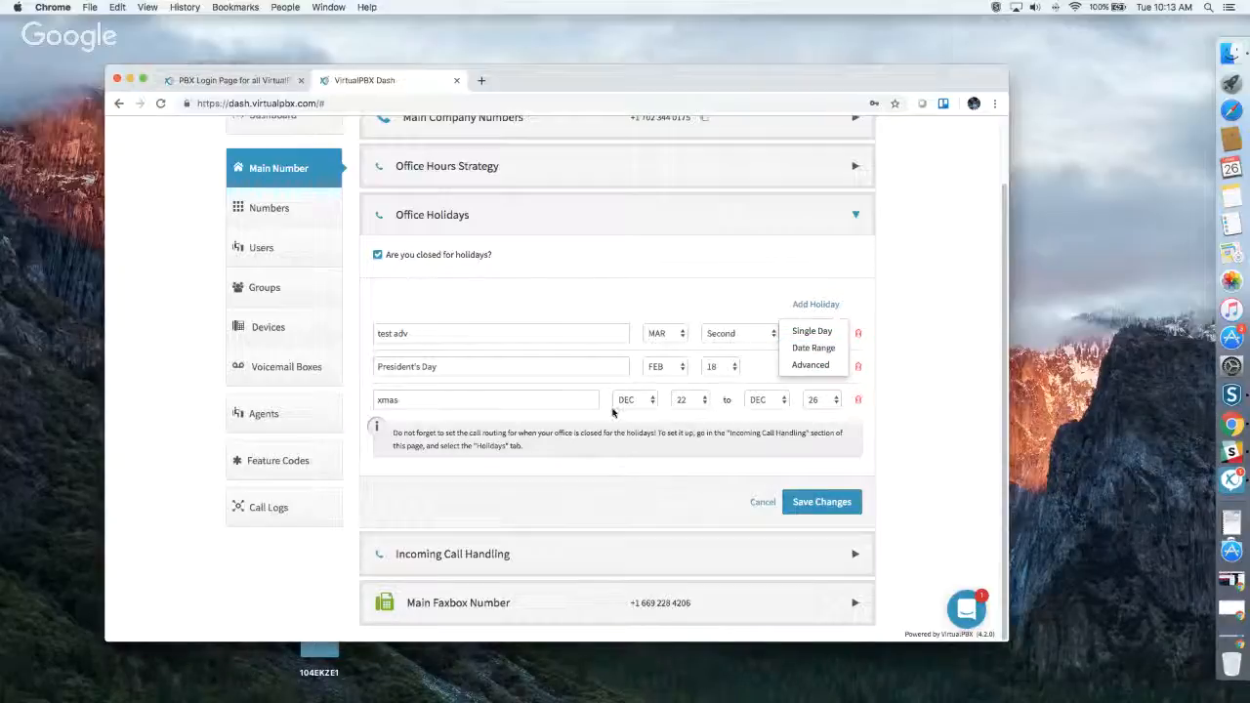
click(554, 402)
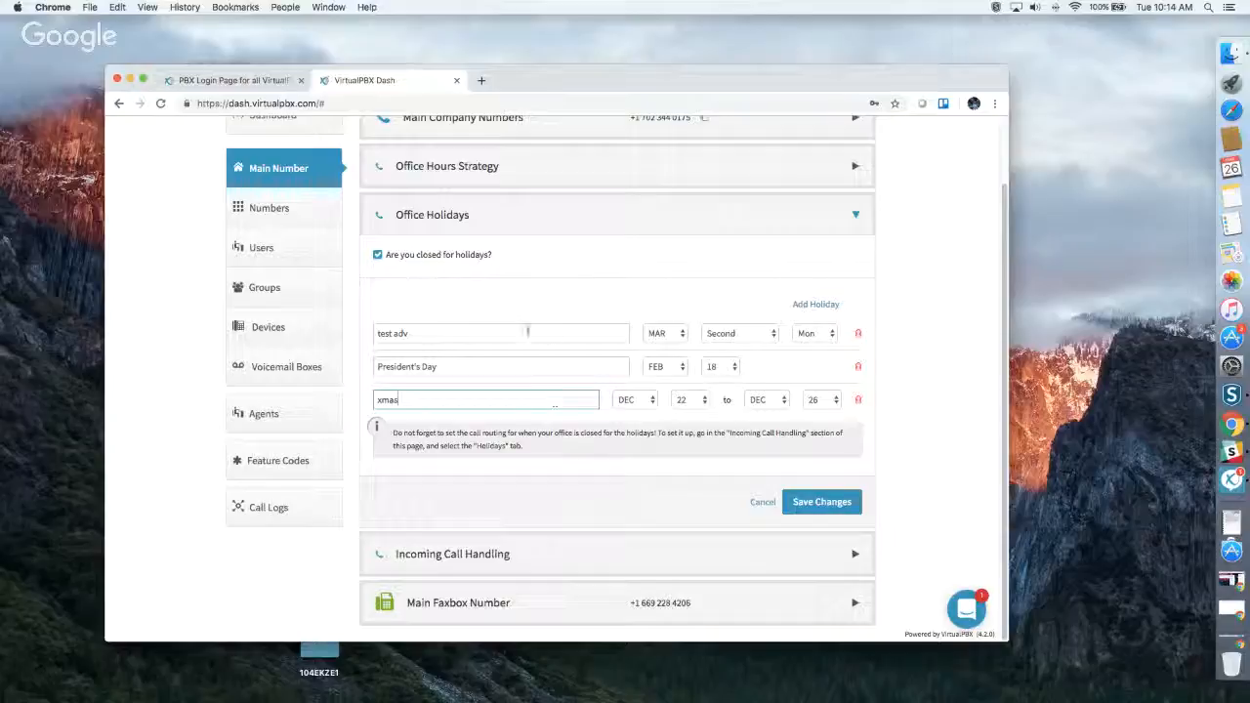
click(528, 330)
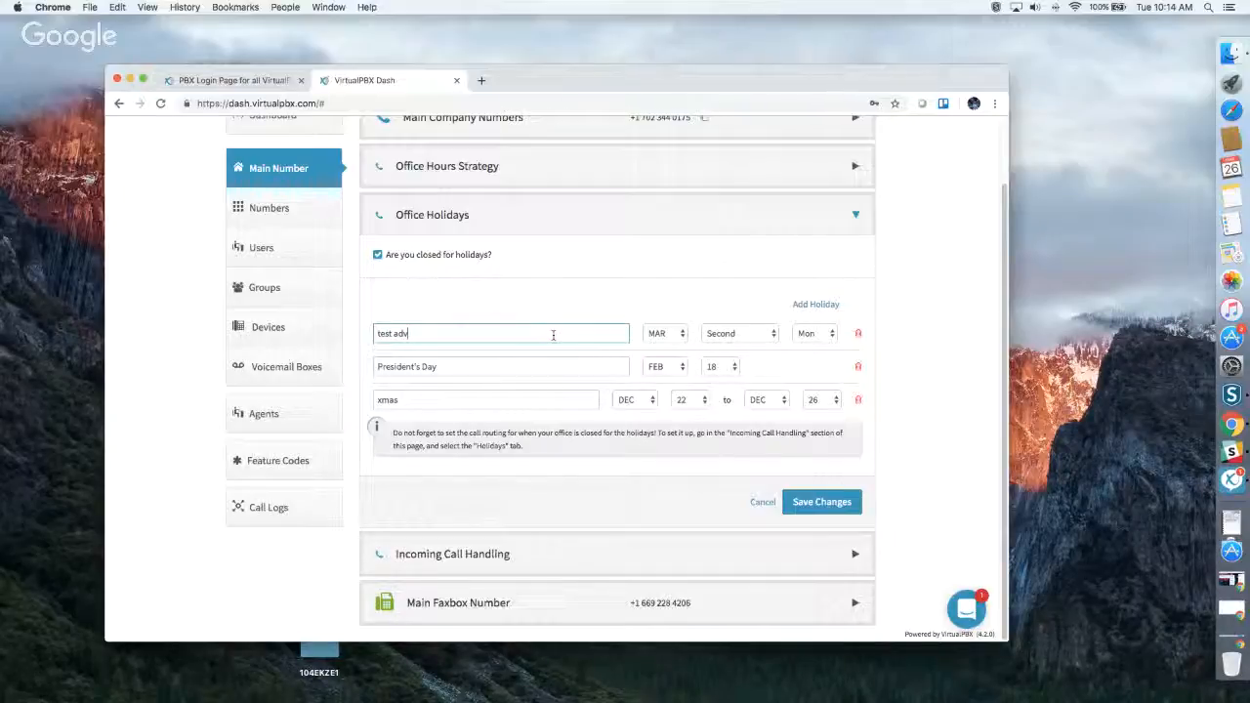
Open Incoming Call Handling for the main number and bring up the Virtual Receptionist settings for Open Hours.
click(469, 550)
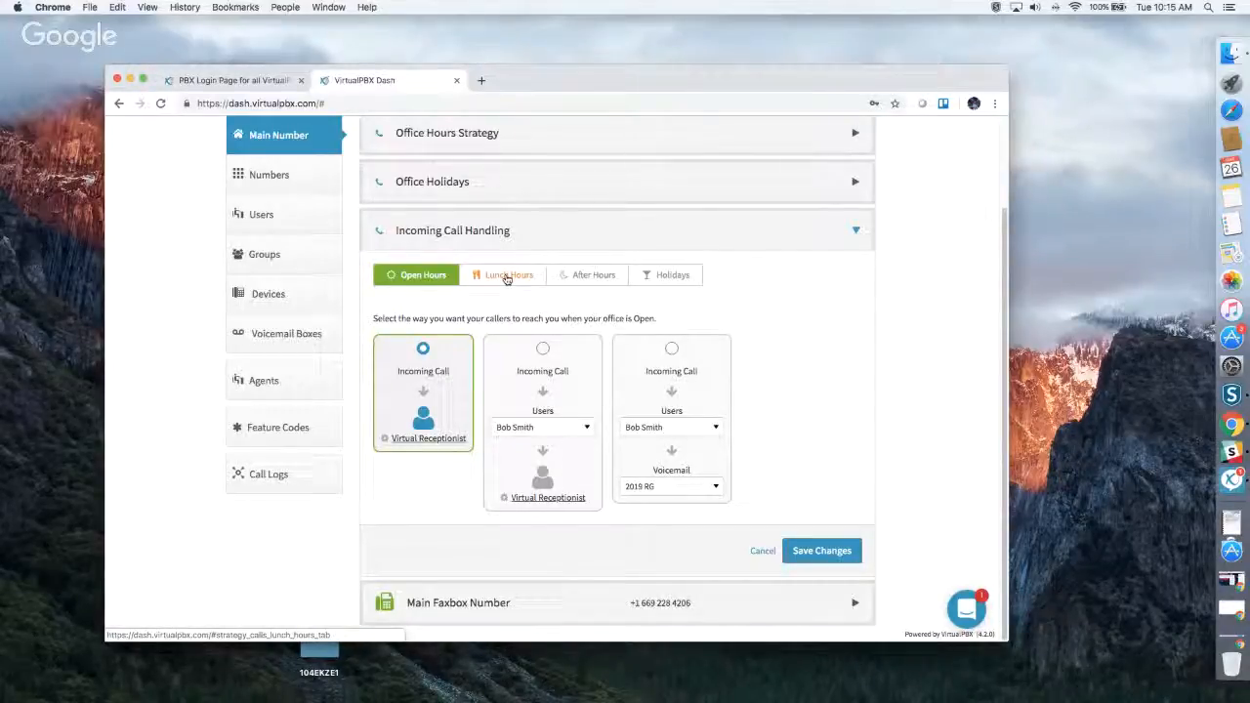
scroll(507, 279, up, 1)
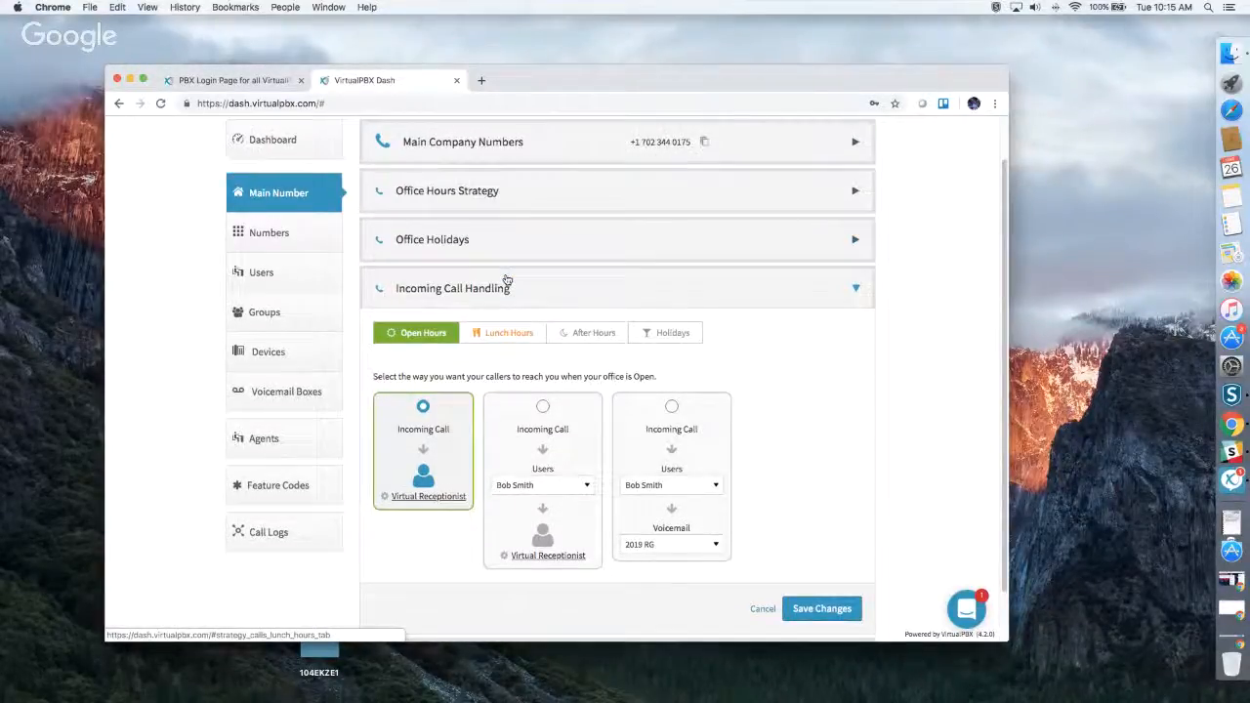
scroll(507, 281, down, 1)
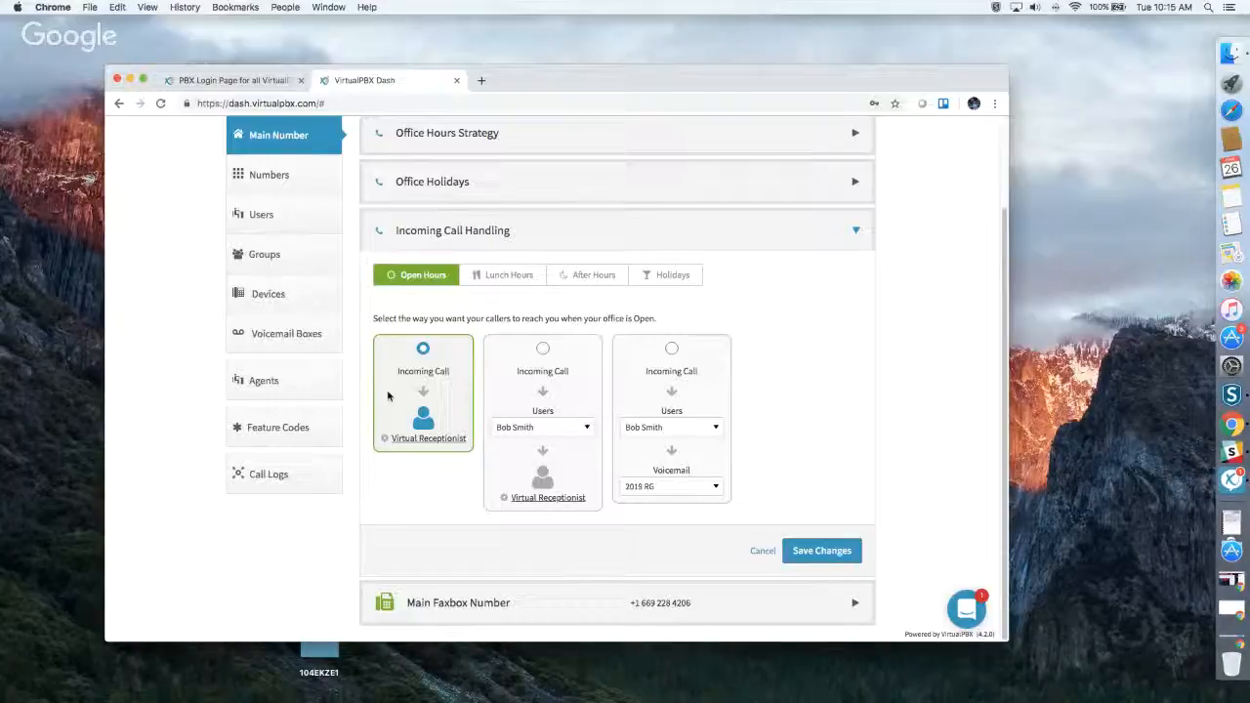
click(416, 441)
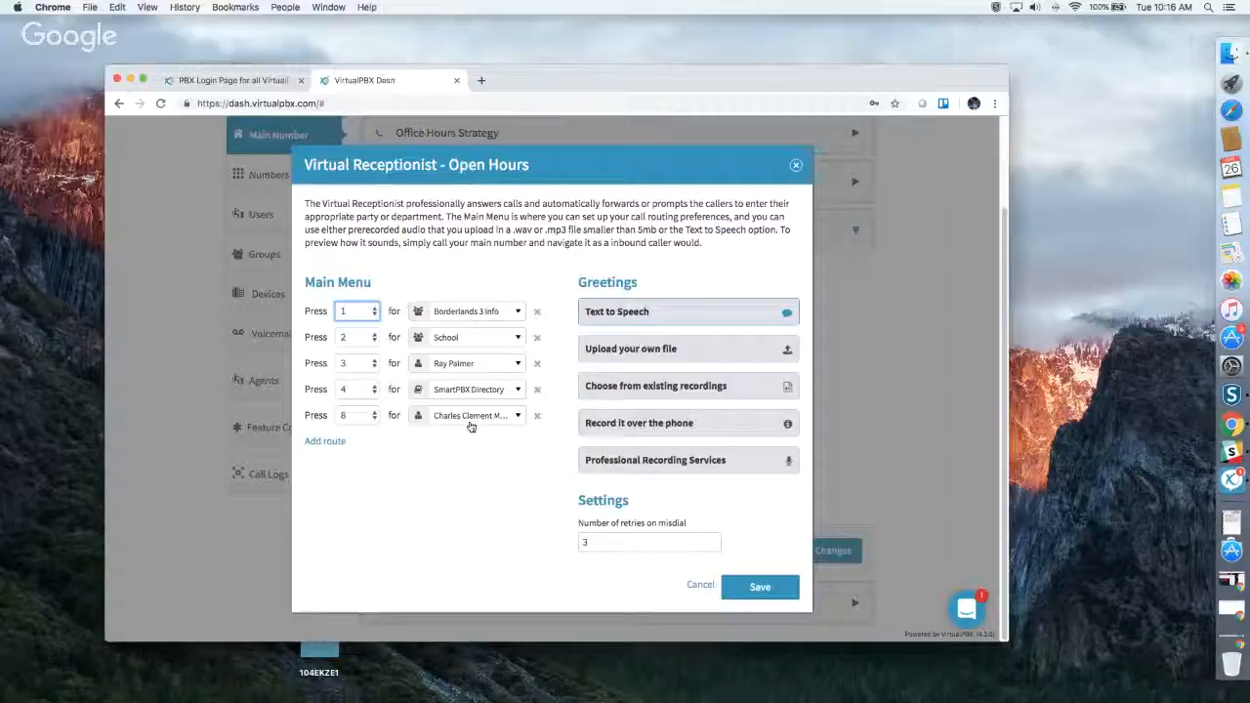
Review each Virtual Receptionist greeting option, from Text to Speech and file upload through to Professional Recording Services.
click(621, 311)
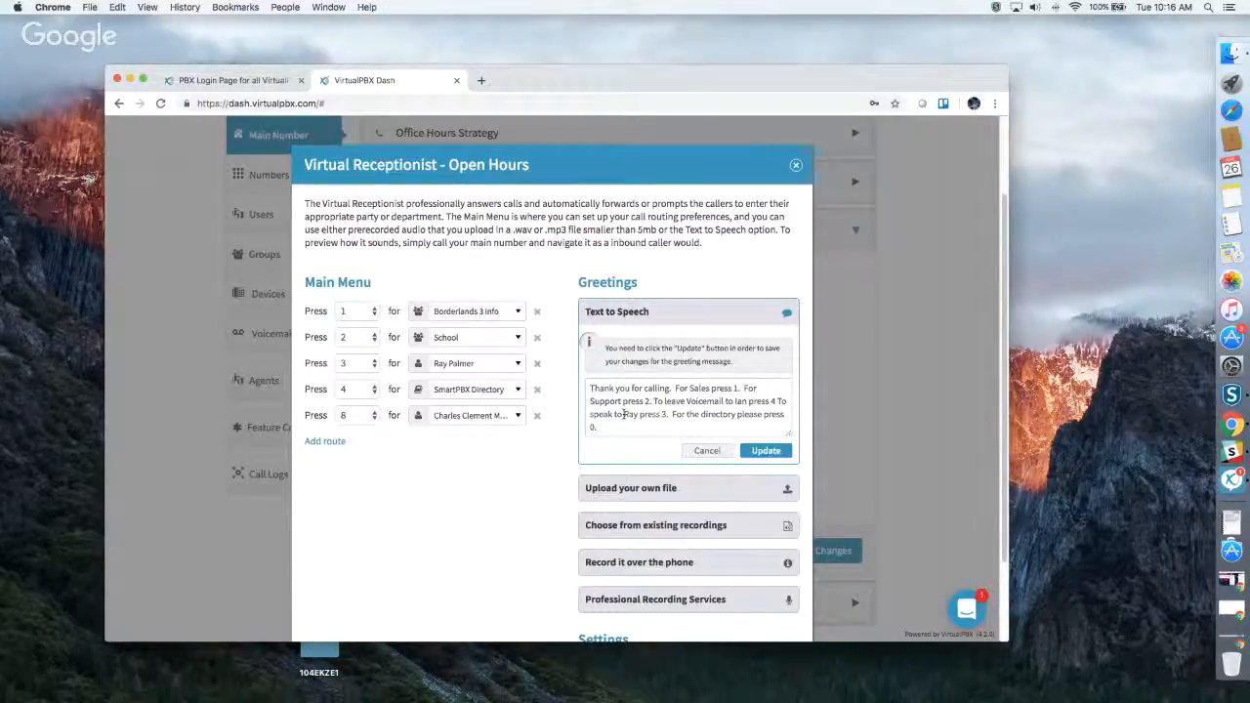
click(626, 504)
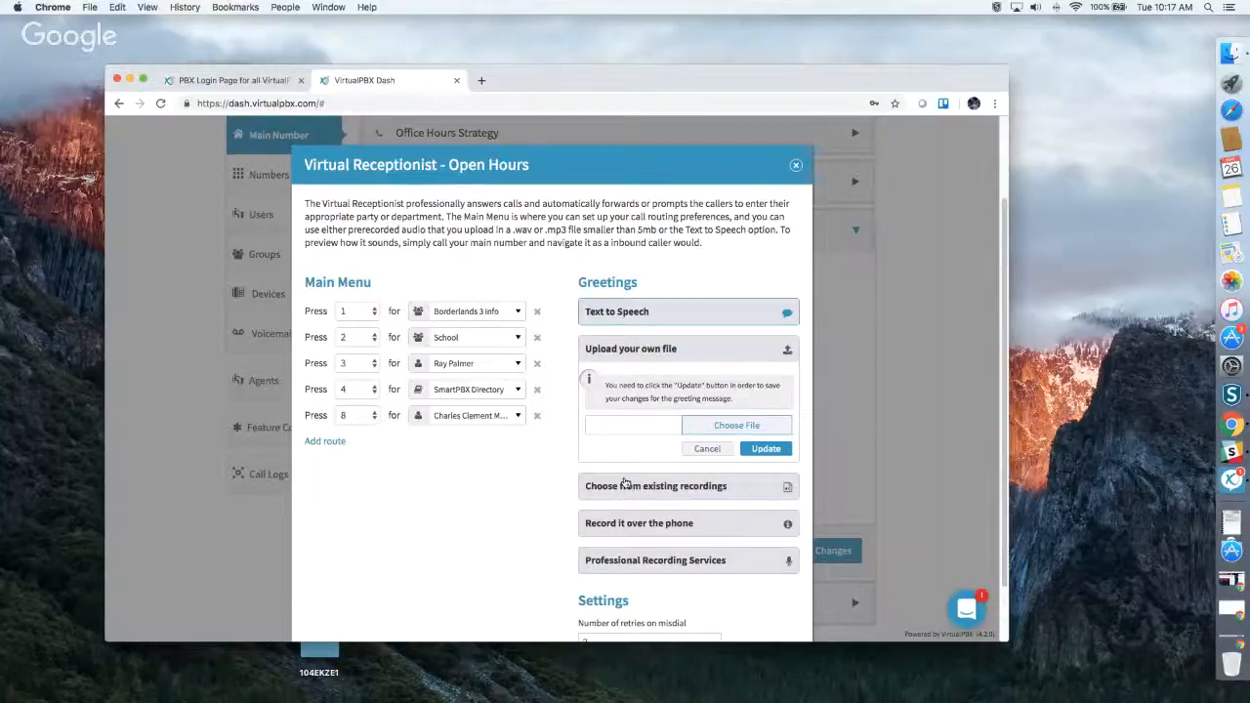
click(627, 486)
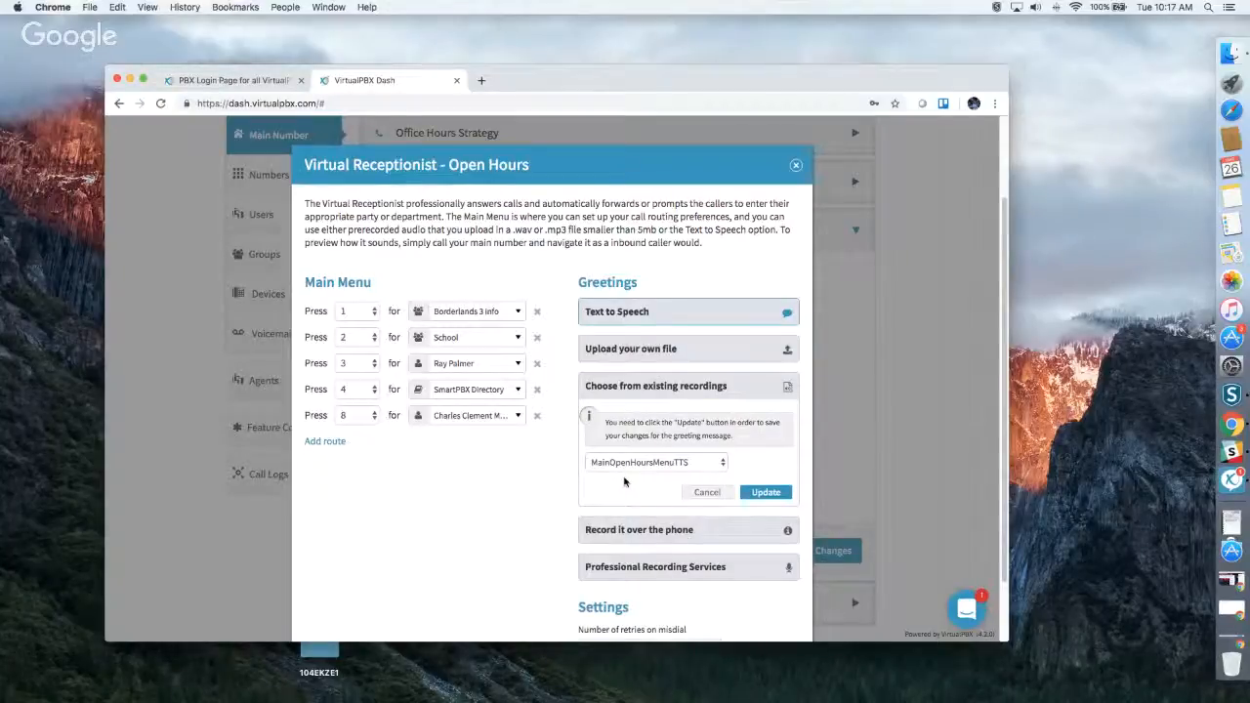
click(601, 529)
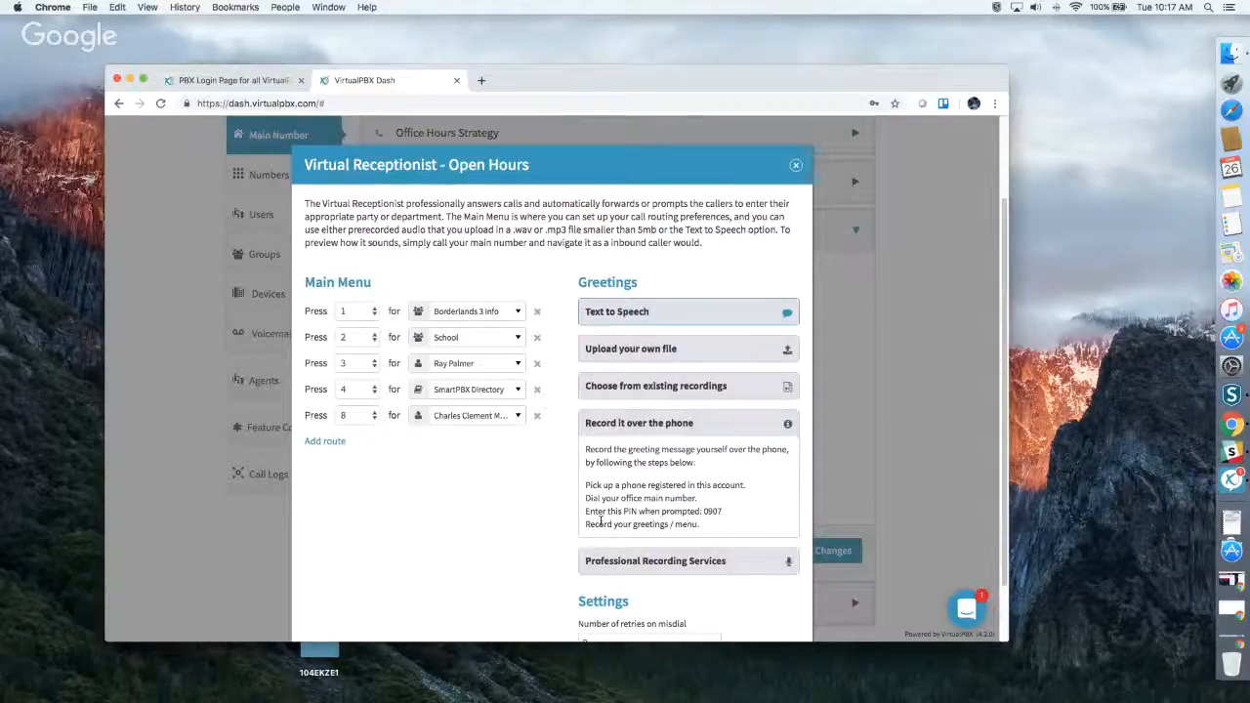
click(609, 561)
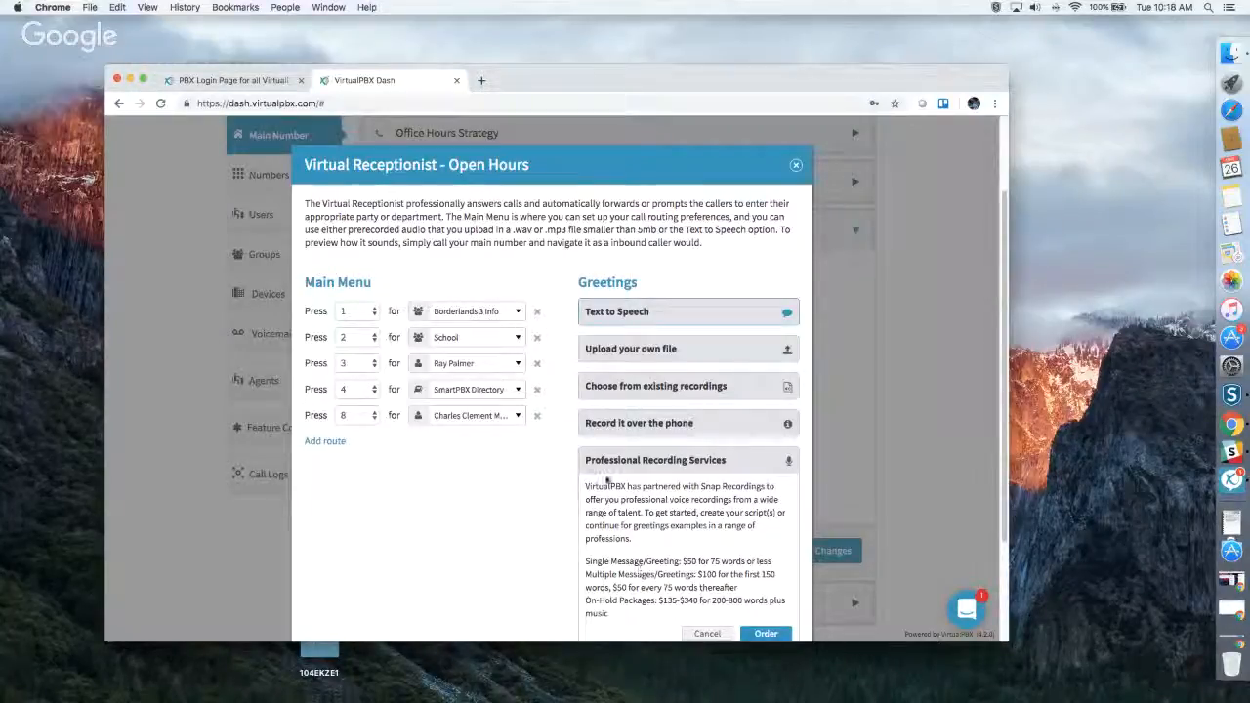
Check the number of retries on misdial and save the Open Hours Virtual Receptionist settings.
scroll(593, 467, down, 3)
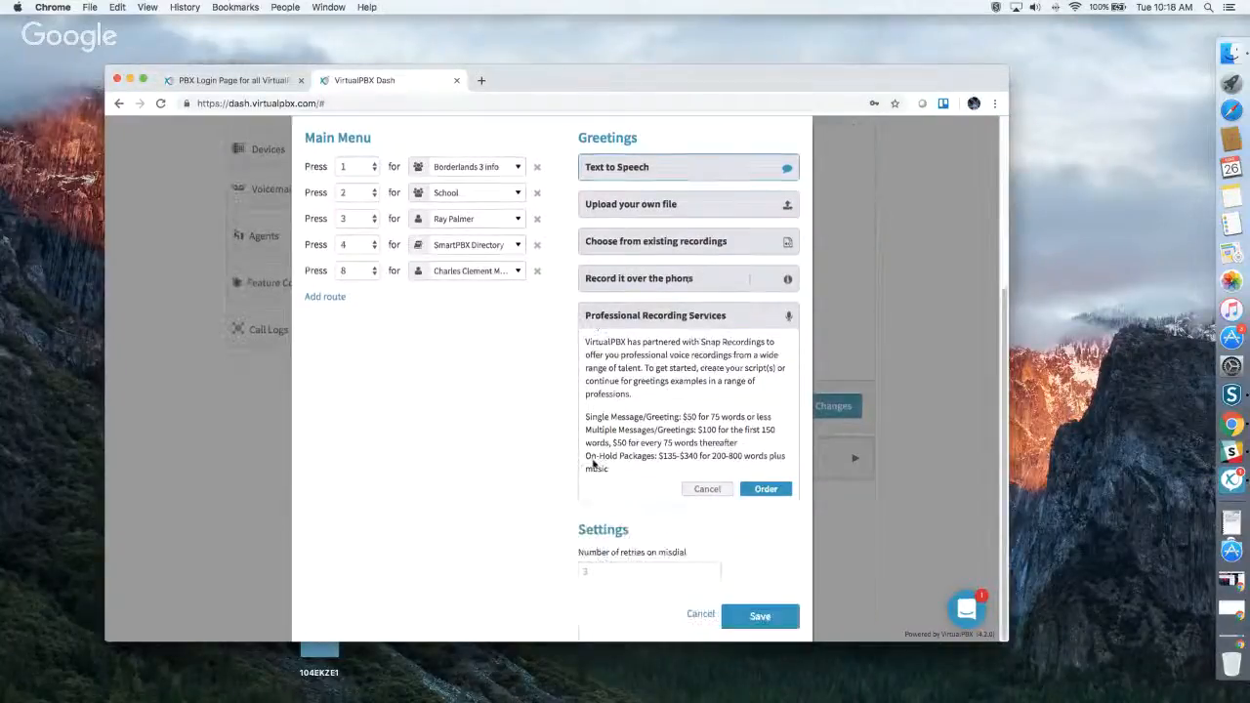
click(605, 570)
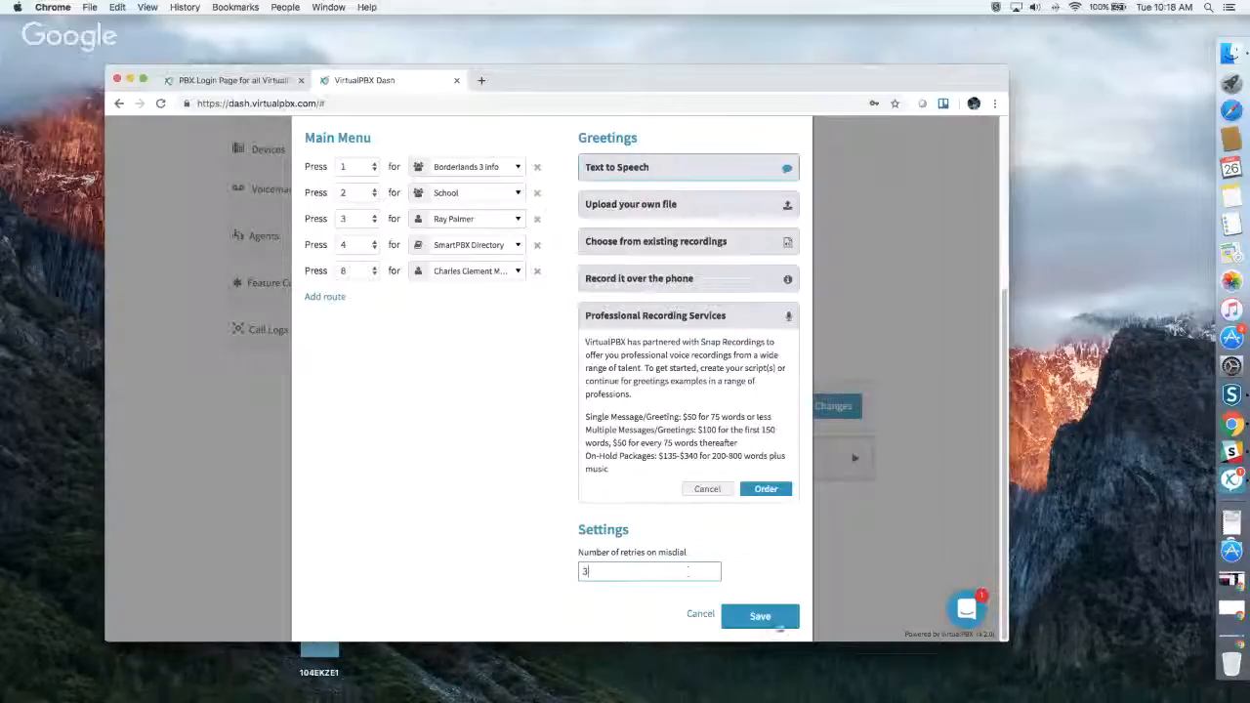
click(760, 616)
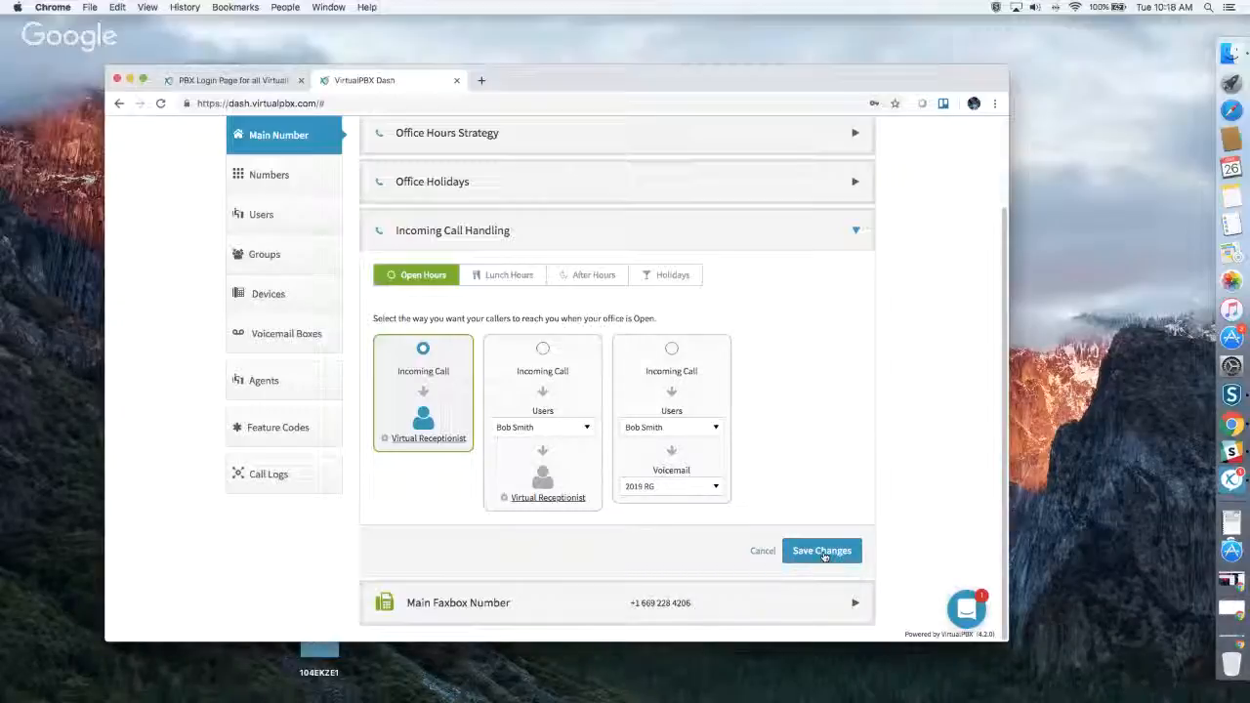
Try the Open Hours routing that rings a user before the Virtual Receptionist, and browse its available call destinations.
click(565, 400)
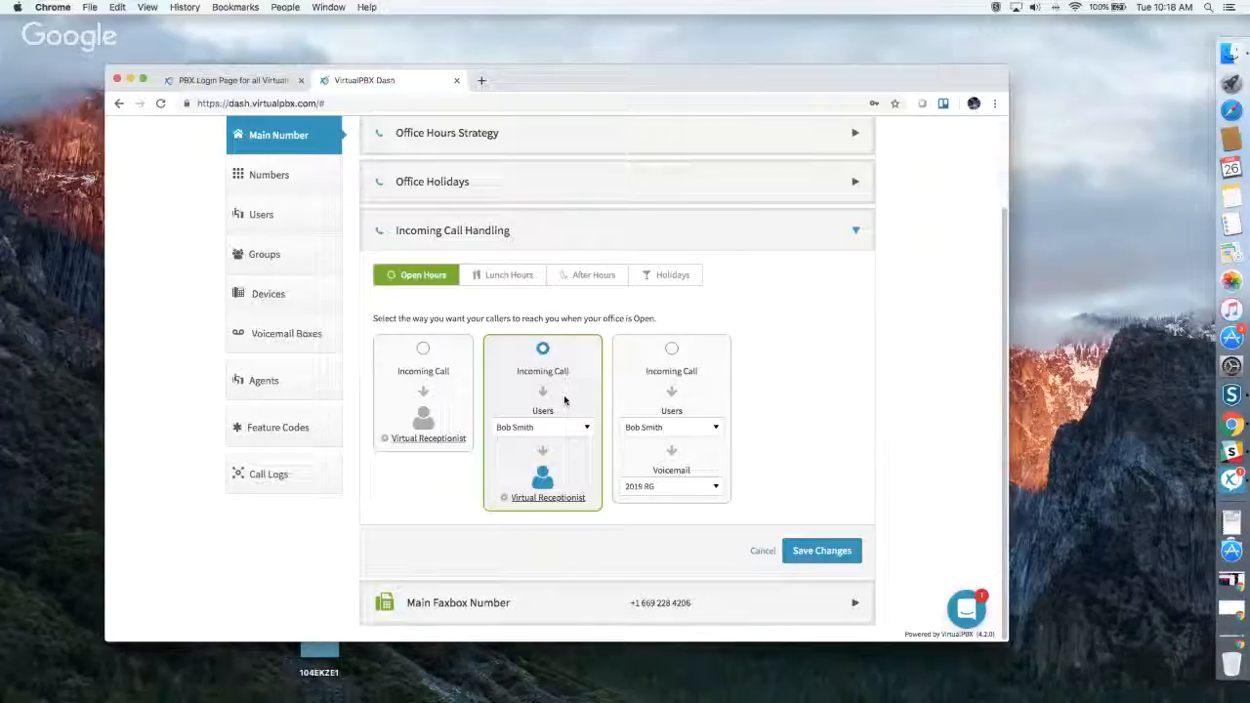
click(561, 427)
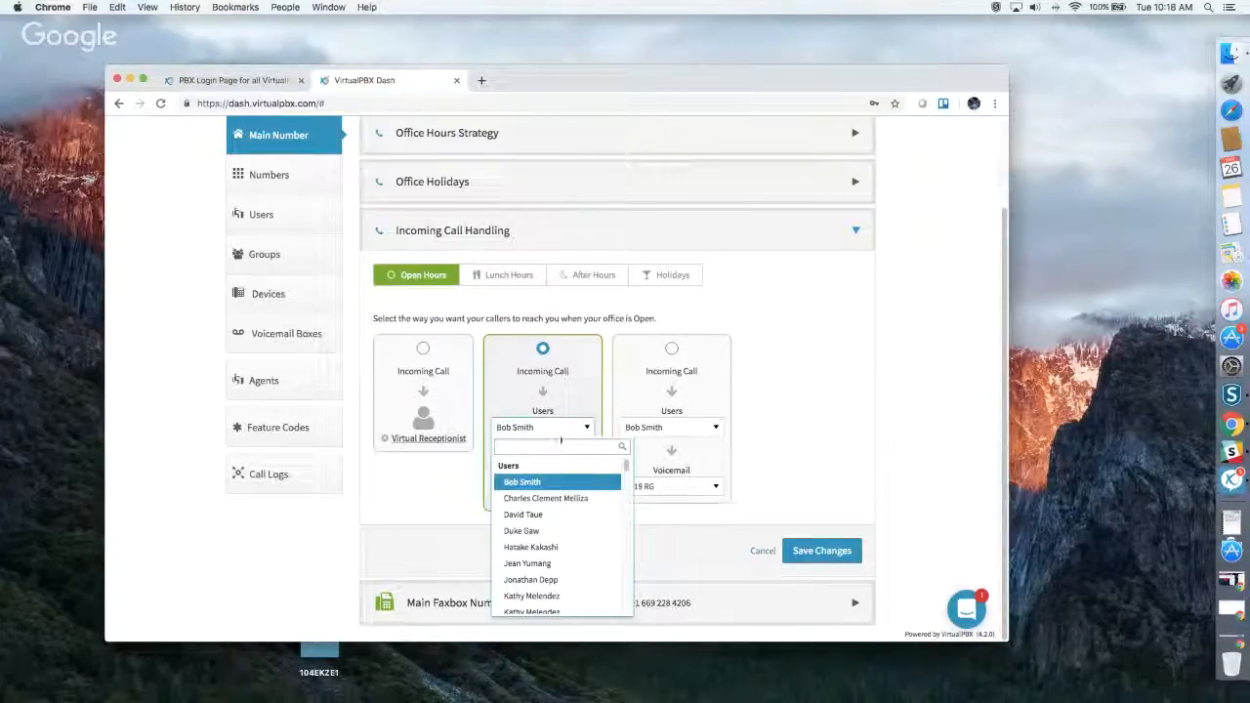
scroll(555, 498, down, 5)
scroll(555, 502, down, 10)
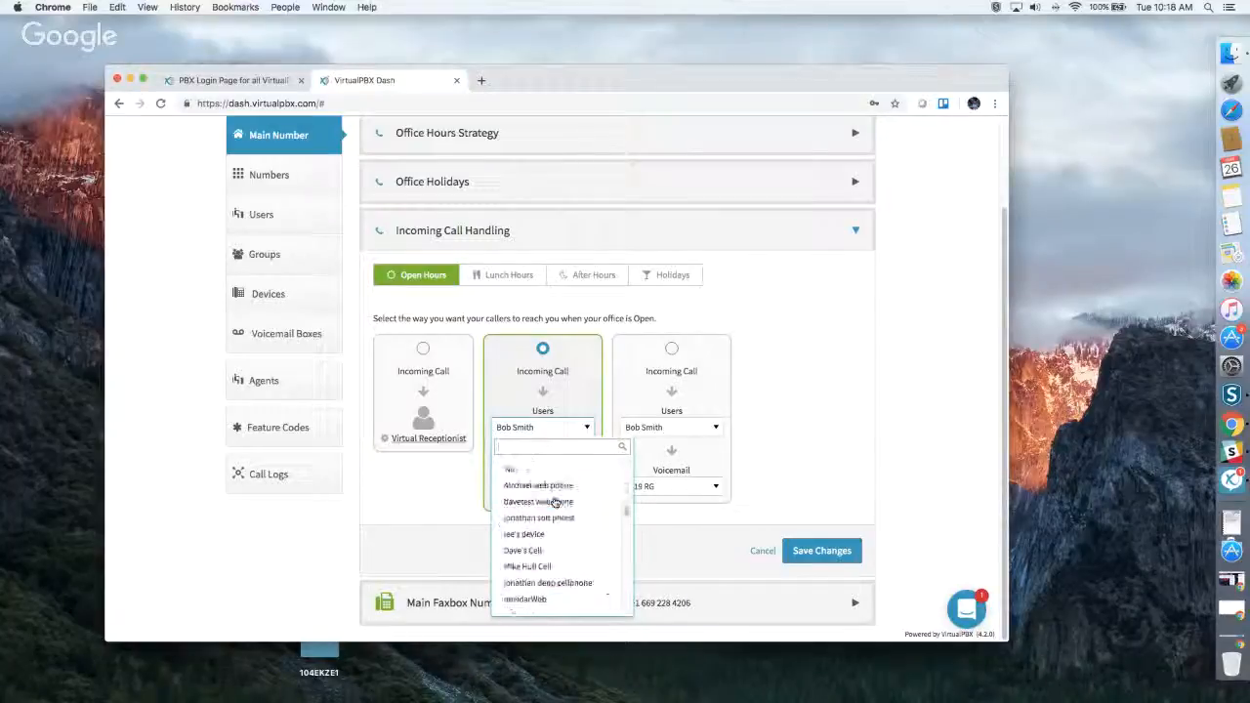
scroll(555, 502, down, 5)
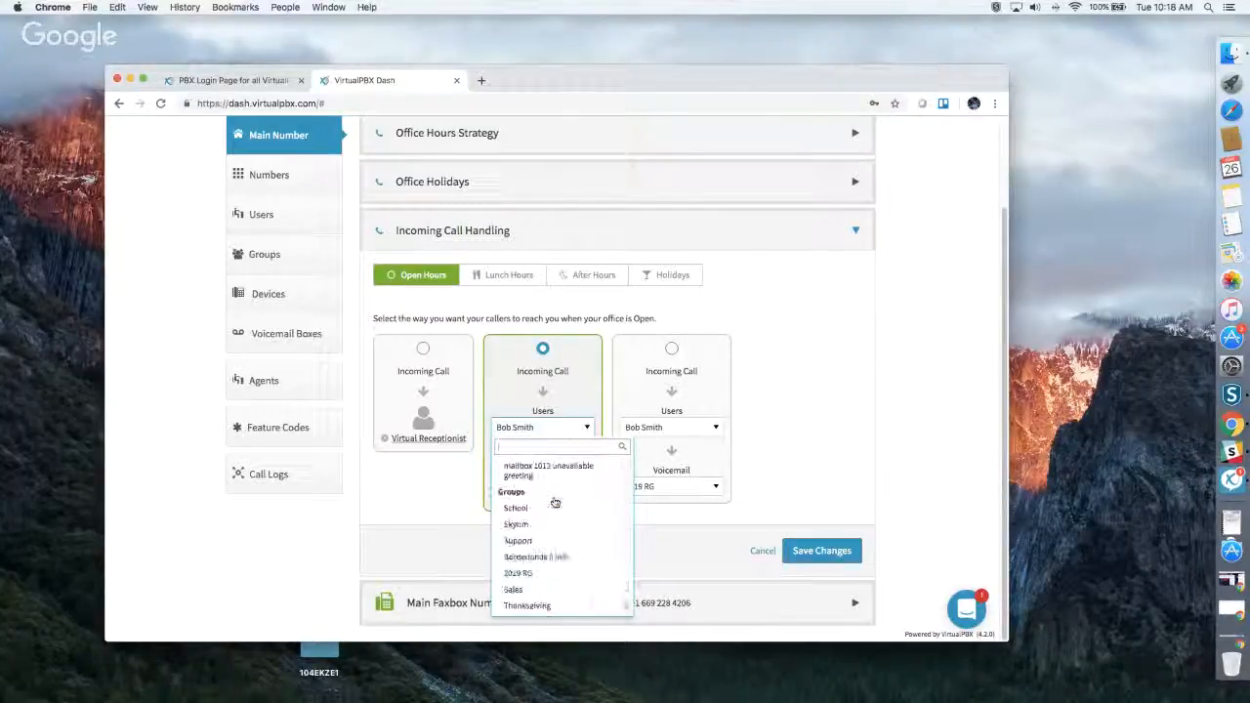
click(568, 411)
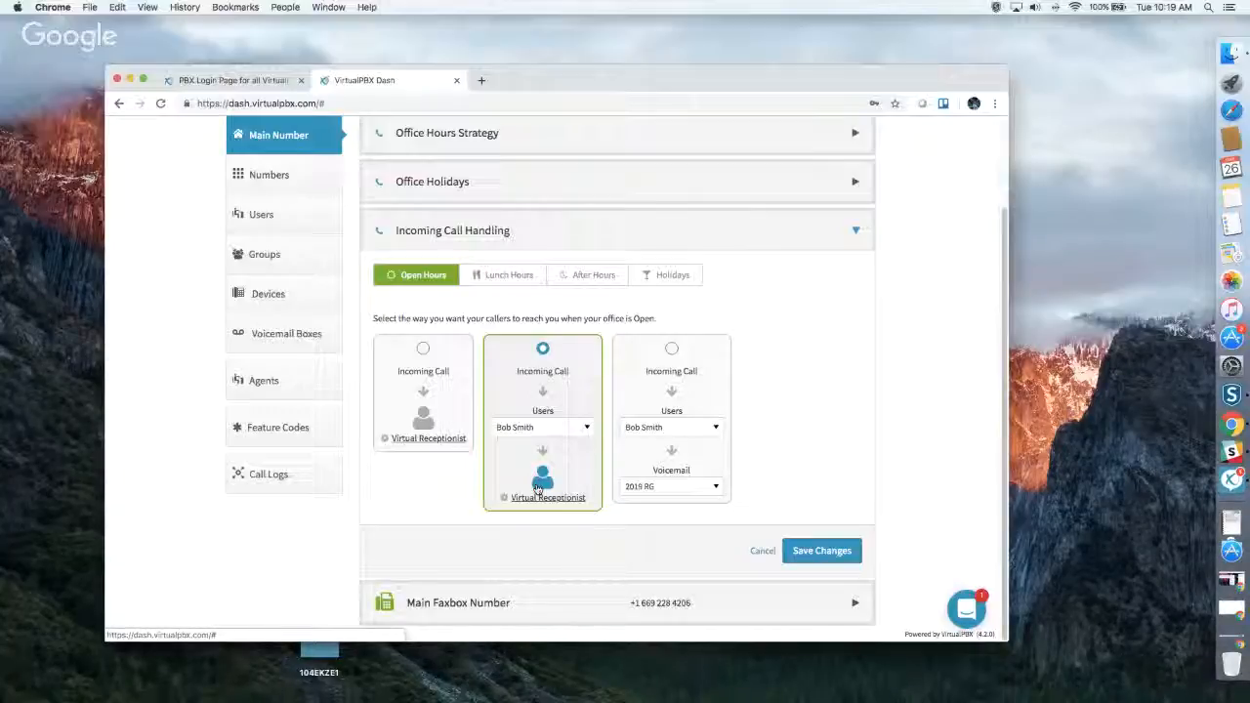
Select the Open Hours routing that ends in voicemail and set its first destination to Skip to Voicemail.
click(711, 393)
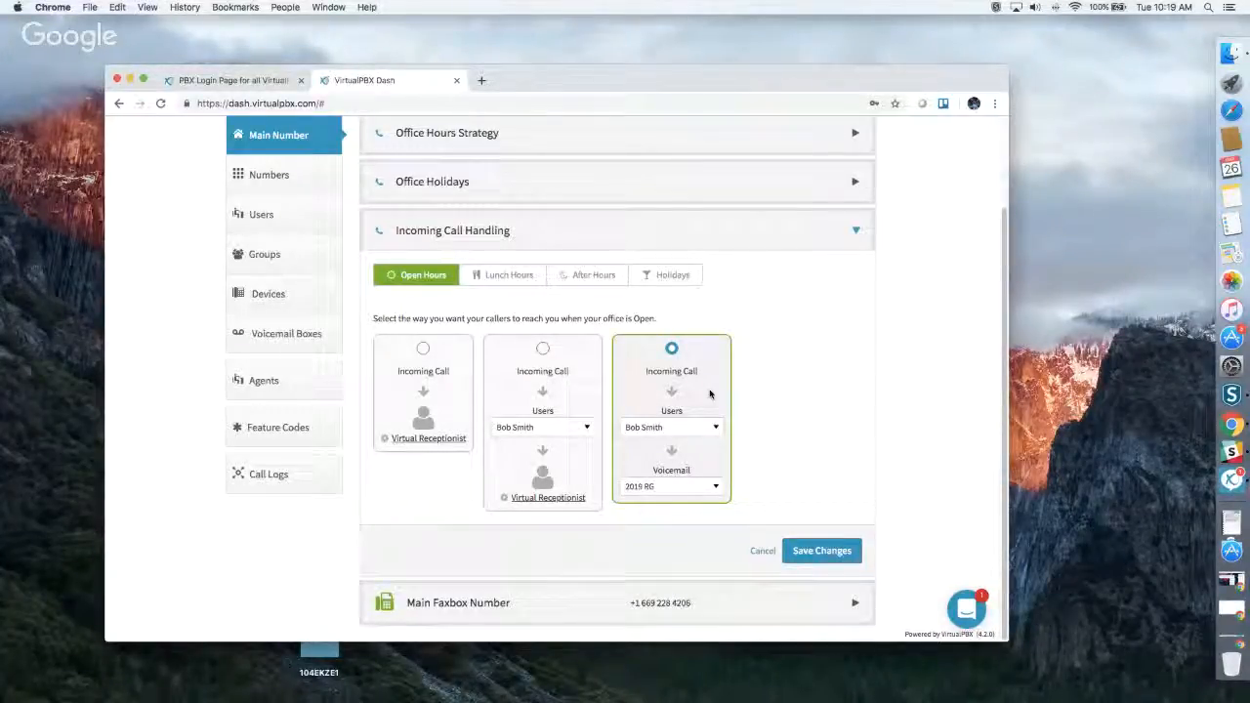
click(672, 427)
scroll(674, 497, down, 5)
scroll(674, 497, down, 5)
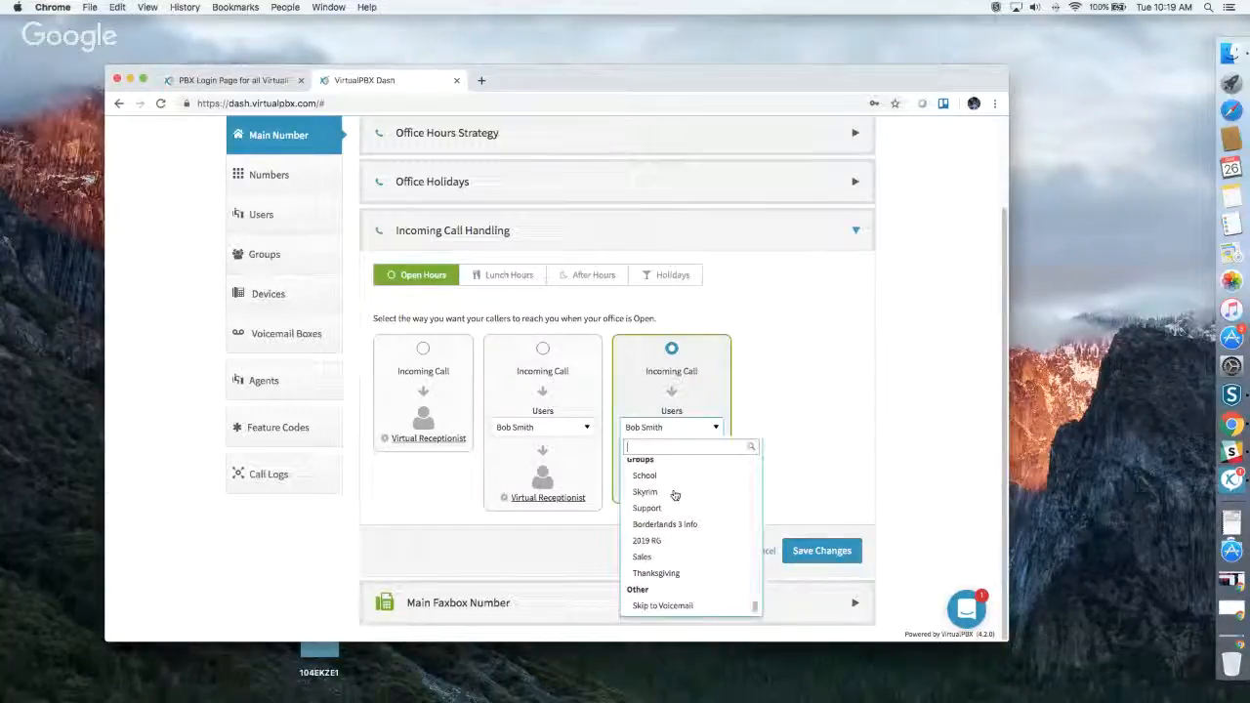
click(676, 606)
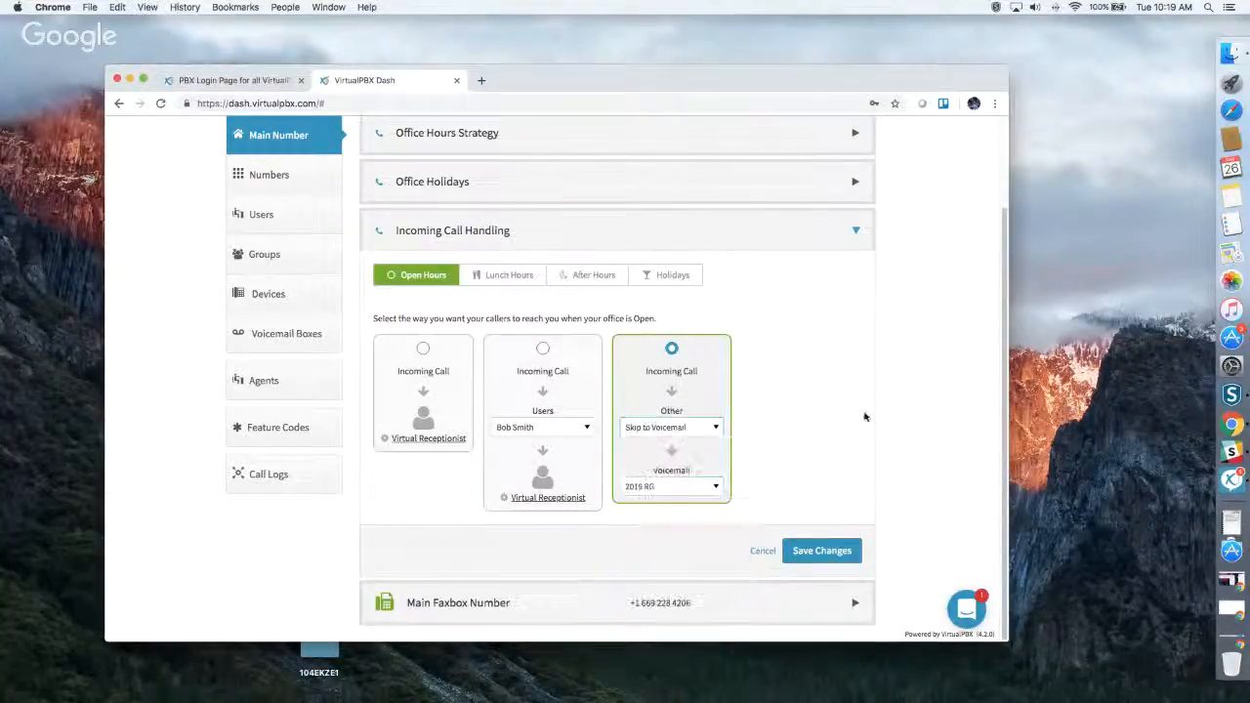